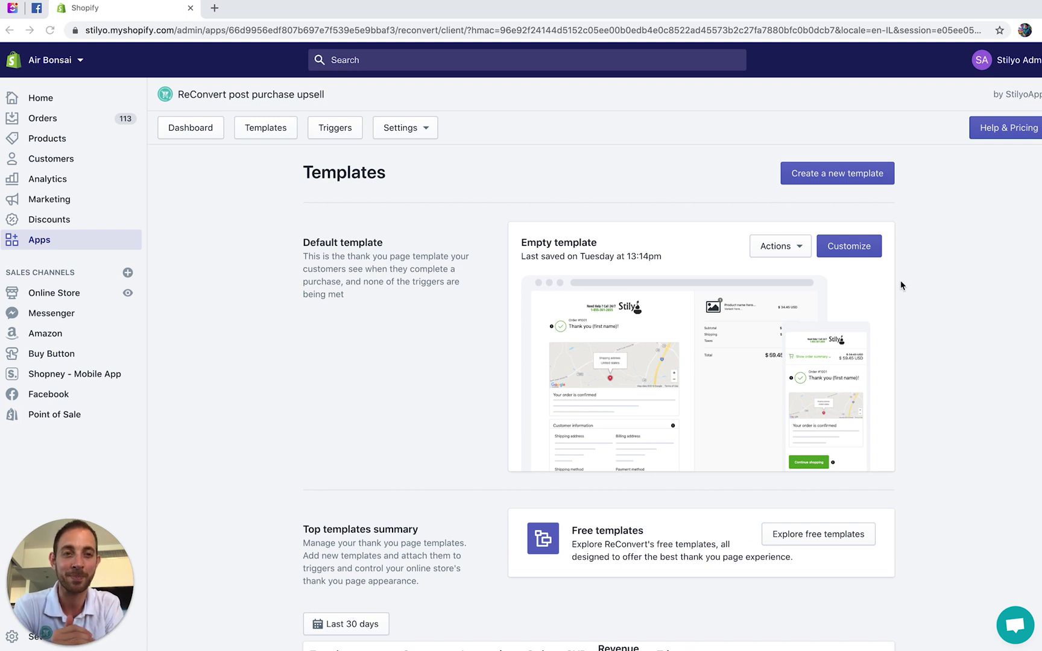
Open the default Empty thank-you template in the ReConvert editor.
click(841, 248)
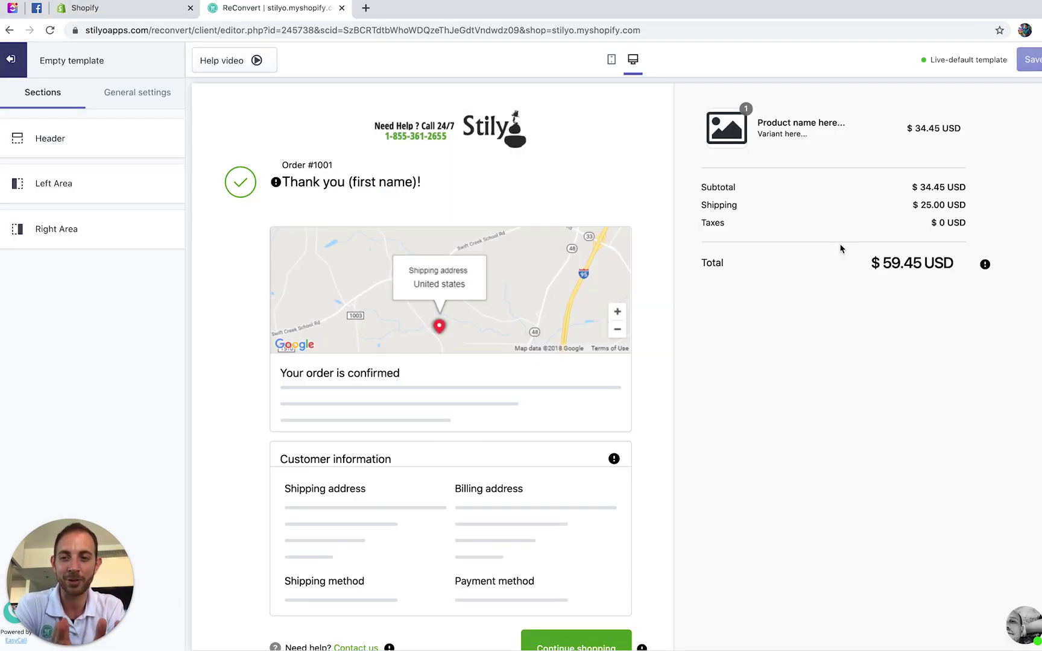
scroll(875, 336, down, 2)
scroll(877, 336, up, 2)
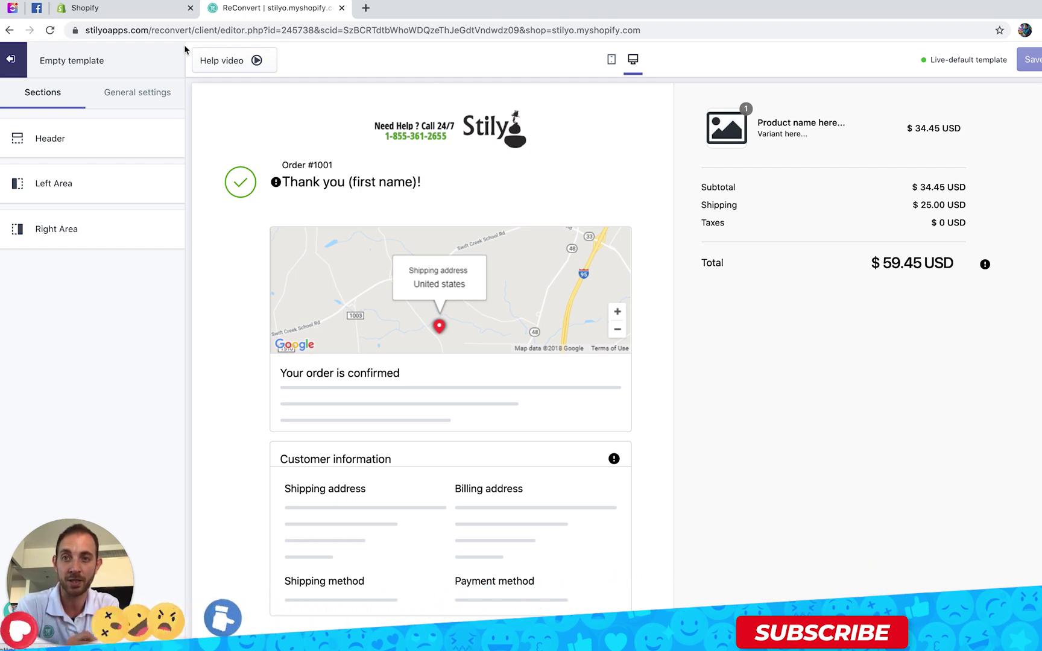
click(234, 63)
scroll(593, 268, down, 4)
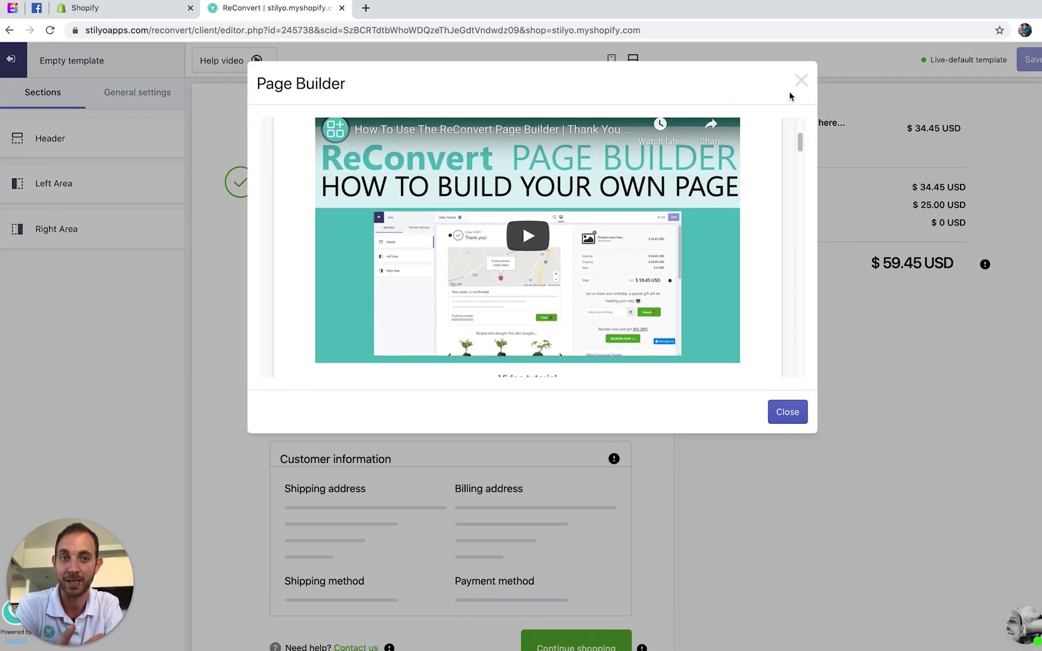
click(800, 81)
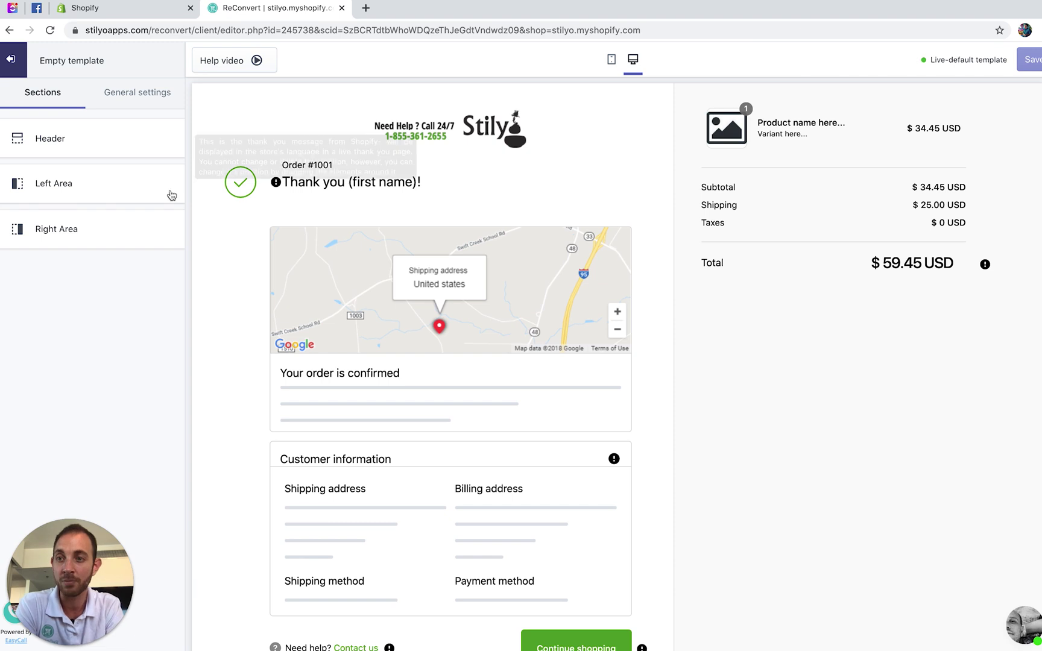
Add a Reorder section to the Right Area of the thank-you page.
click(57, 229)
click(88, 150)
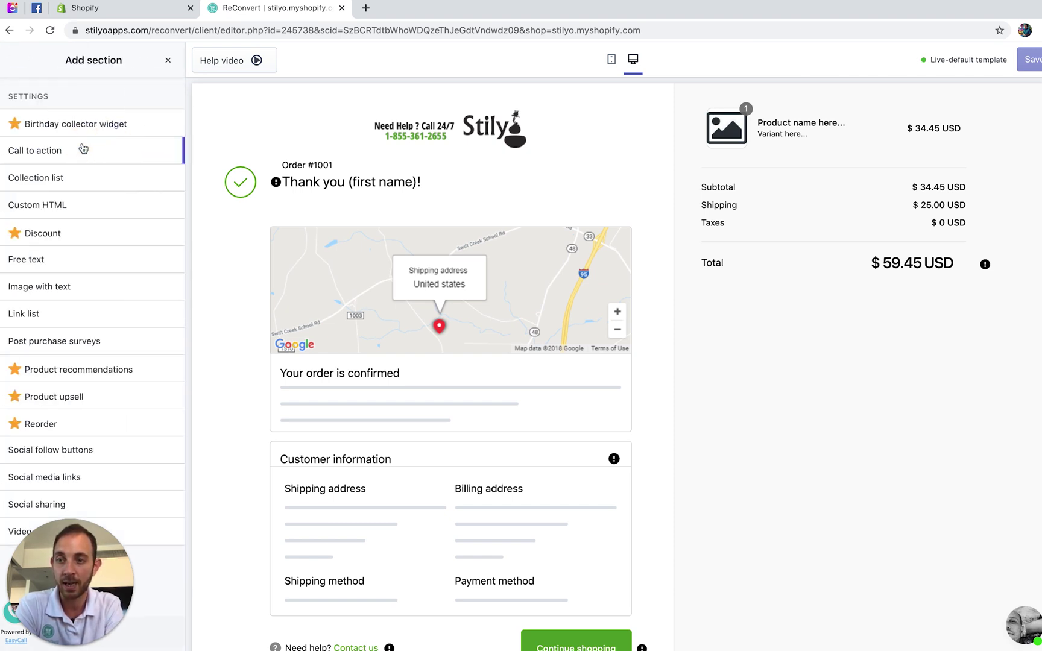
click(90, 425)
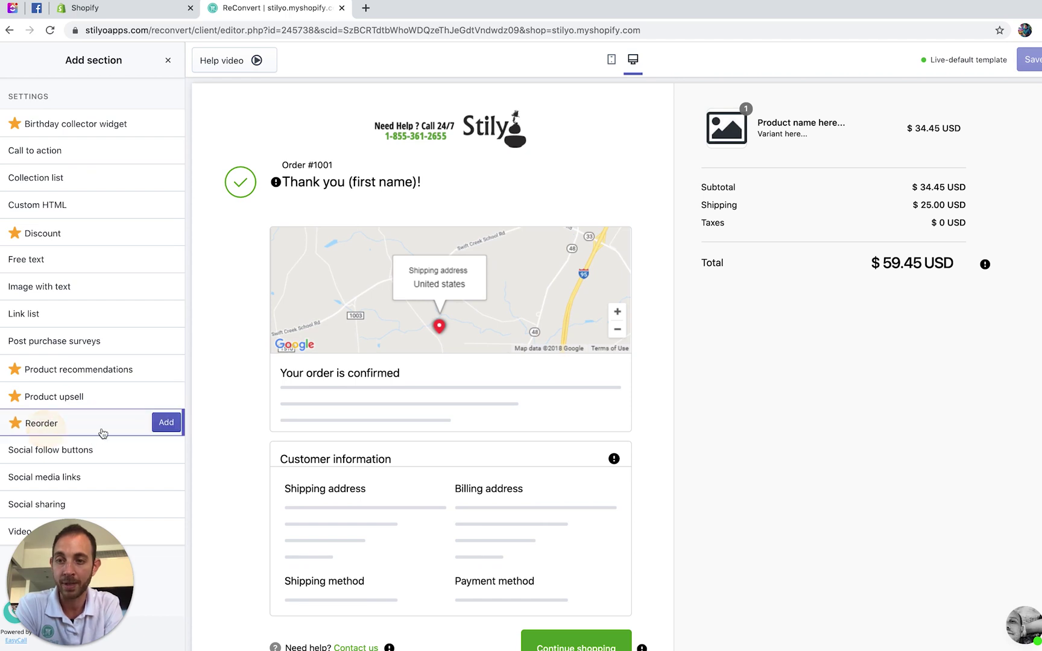
click(167, 423)
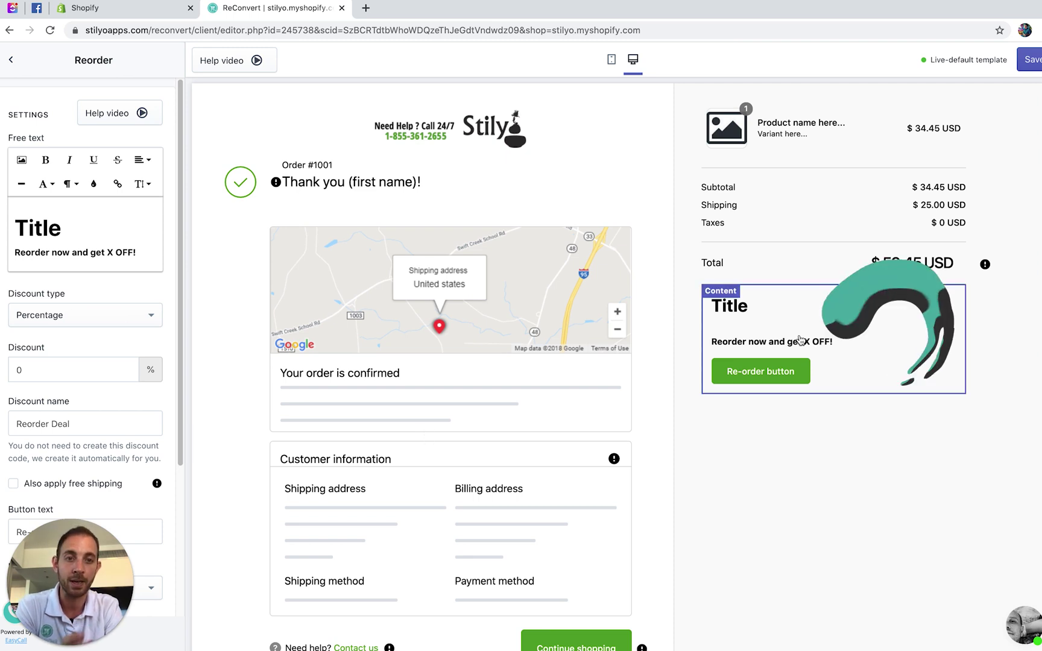
Replace the Reorder text with 'Reorder now and get 15% OFF!', fixing the typo.
click(785, 349)
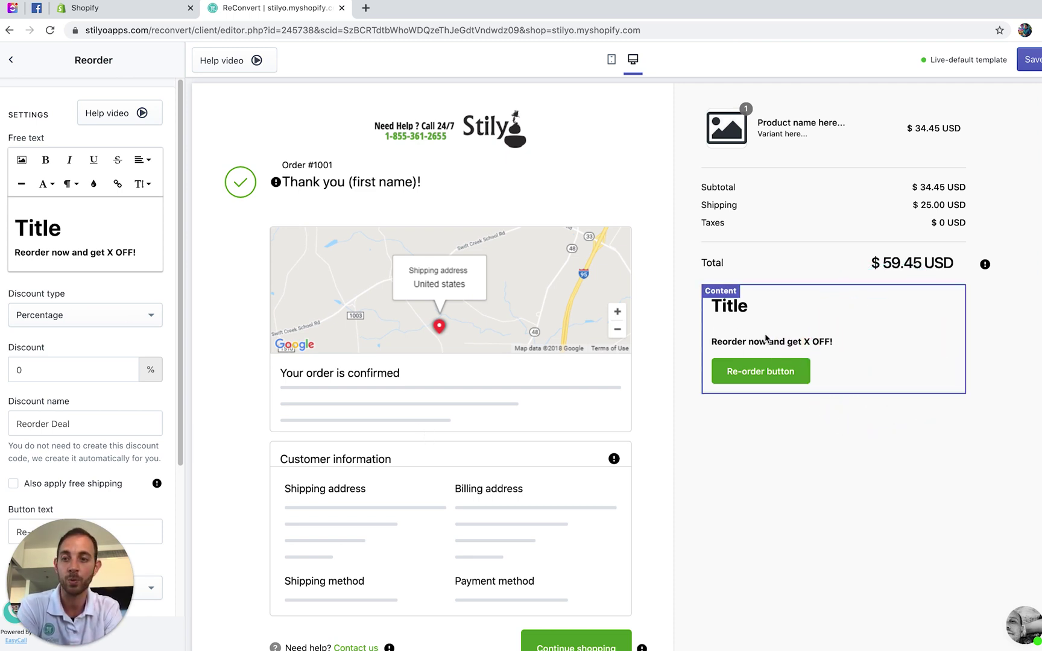
click(113, 225)
key(ctrl+a)
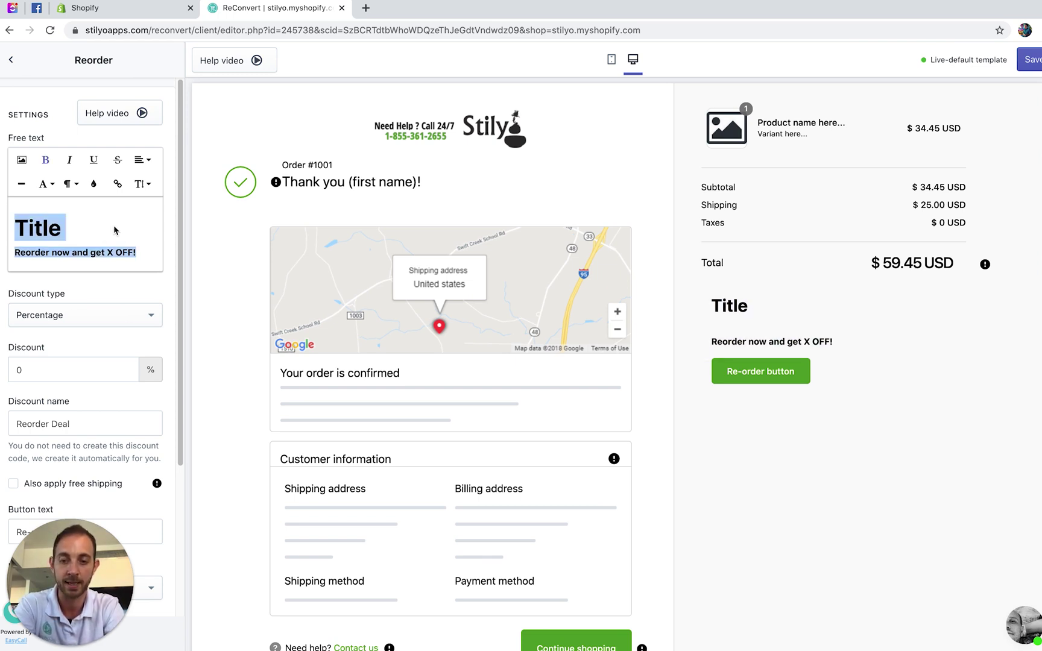
text(Reordr now and get 15% OFF!)
key(ctrl+a)
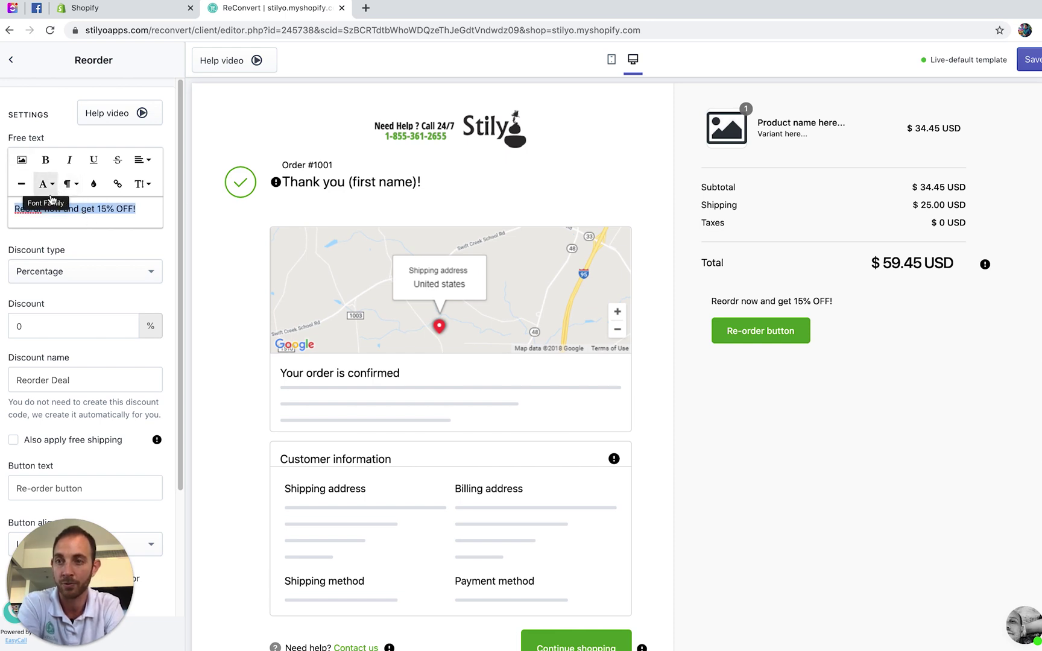
click(39, 208)
text(e)
key(ctrl+a)
Center the reorder text, set its size to 20, and bold '15% OFF!'.
click(143, 184)
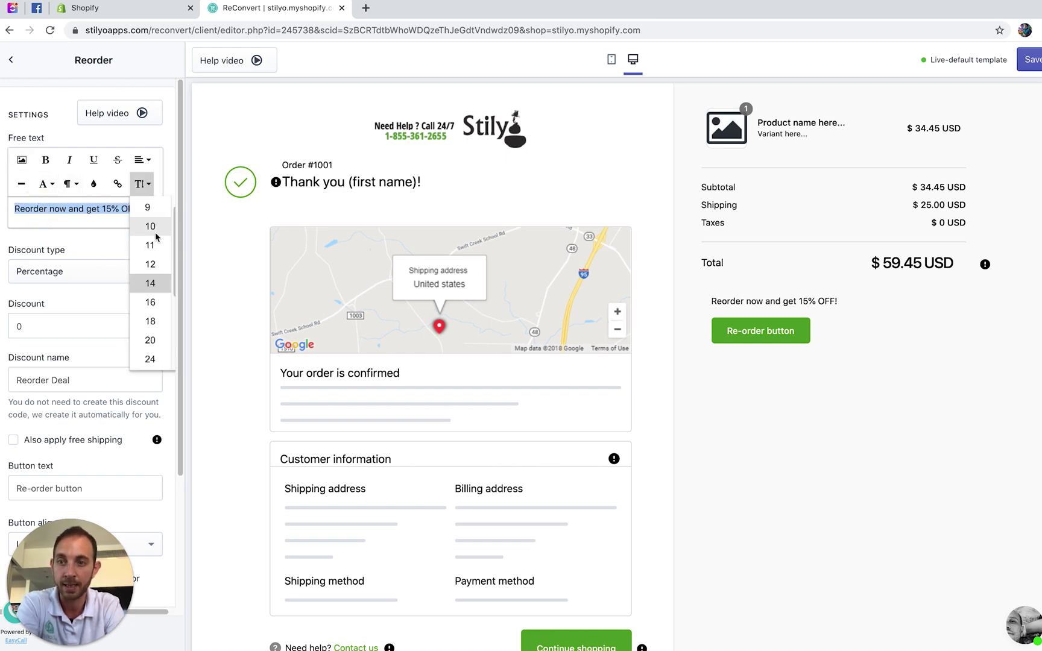
click(151, 326)
key(ctrl+e)
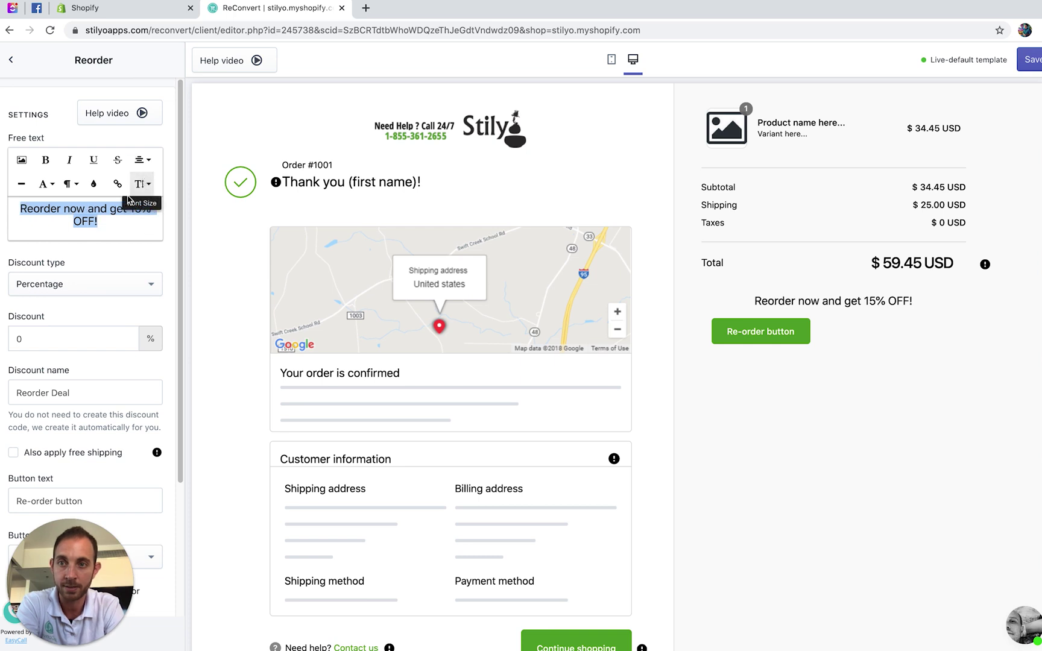
click(143, 190)
click(150, 302)
drag(131, 209, 139, 228)
key(ctrl+b)
click(138, 229)
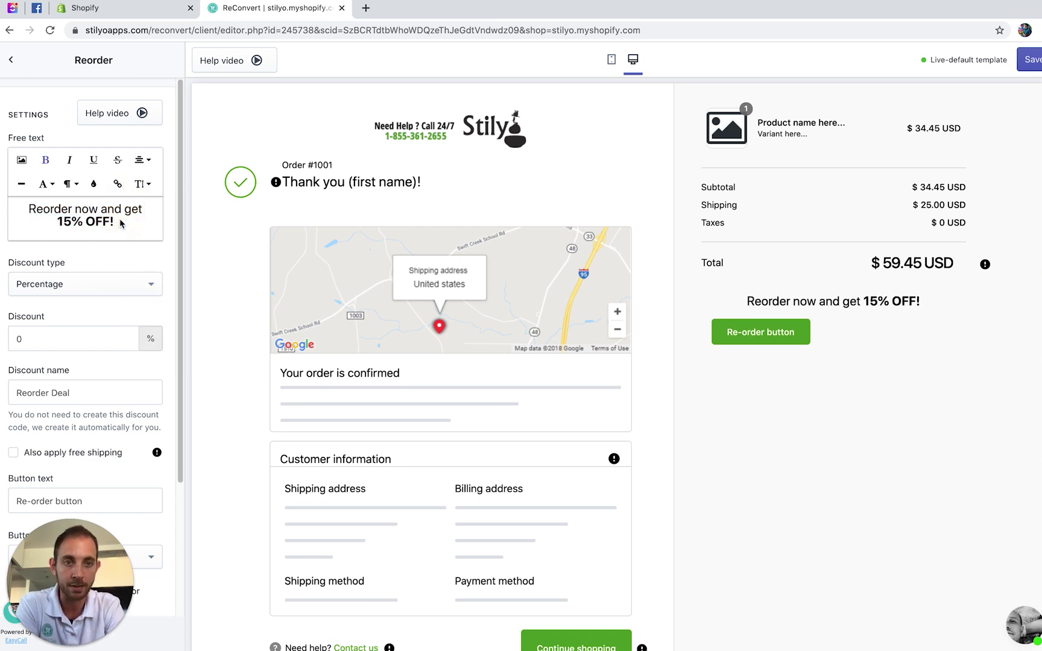
scroll(77, 263, down, 1)
click(103, 259)
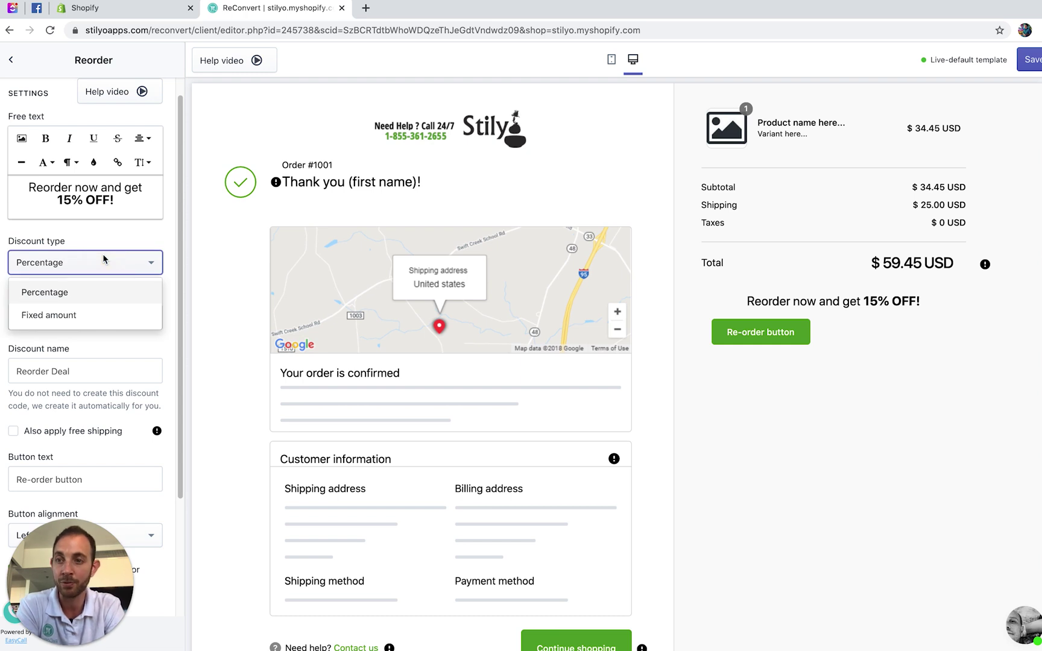
Set the Reorder discount to a 15 percentage discount.
click(60, 293)
scroll(66, 293, down, 1)
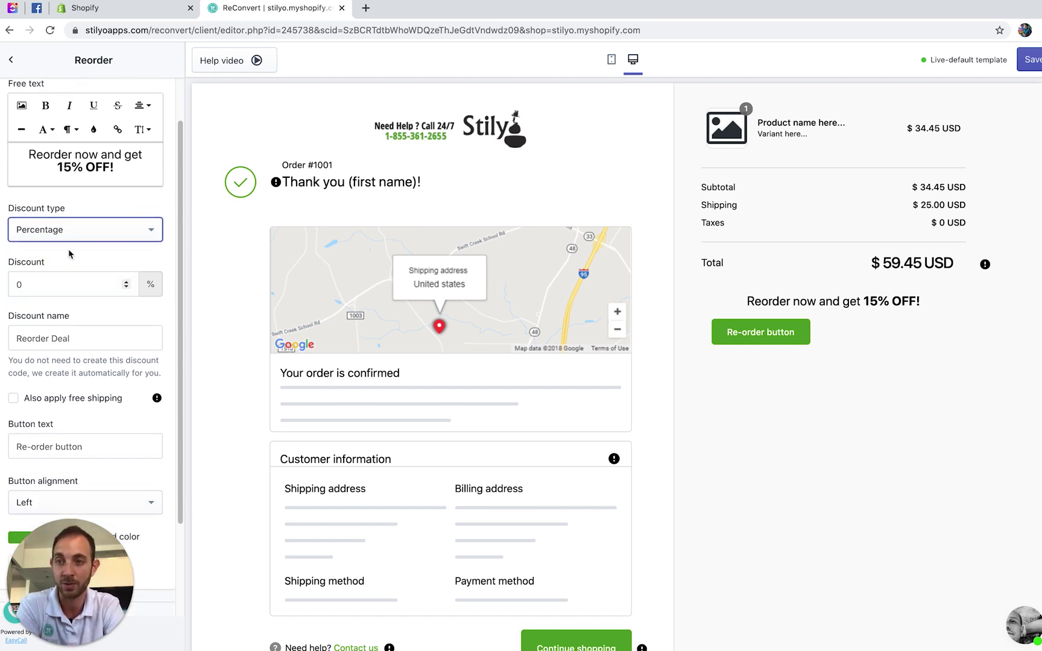
click(70, 234)
click(63, 281)
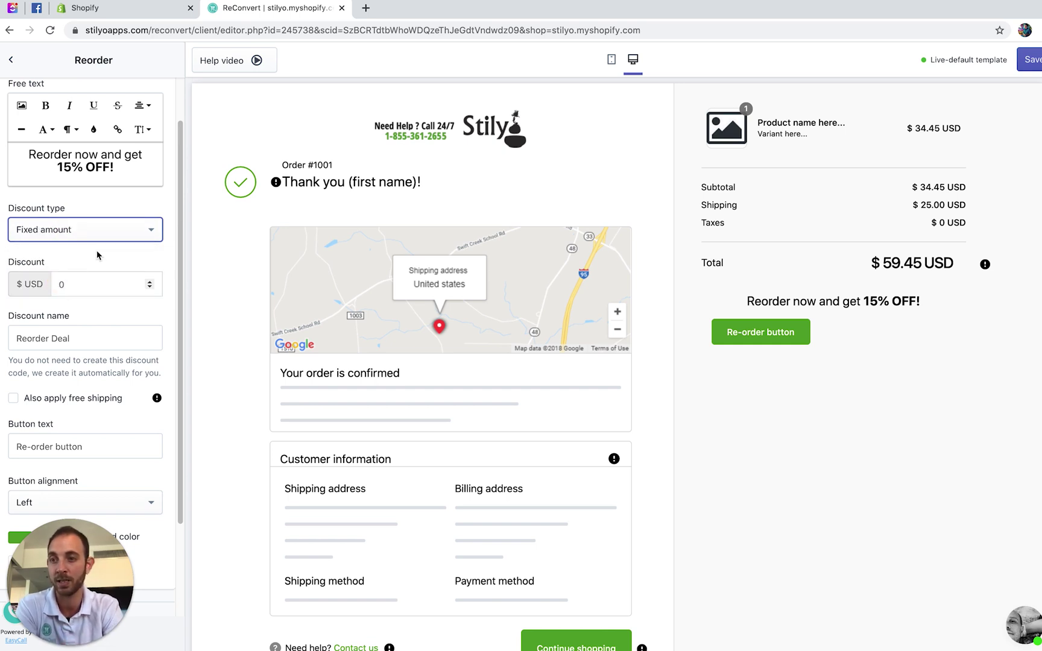
click(86, 229)
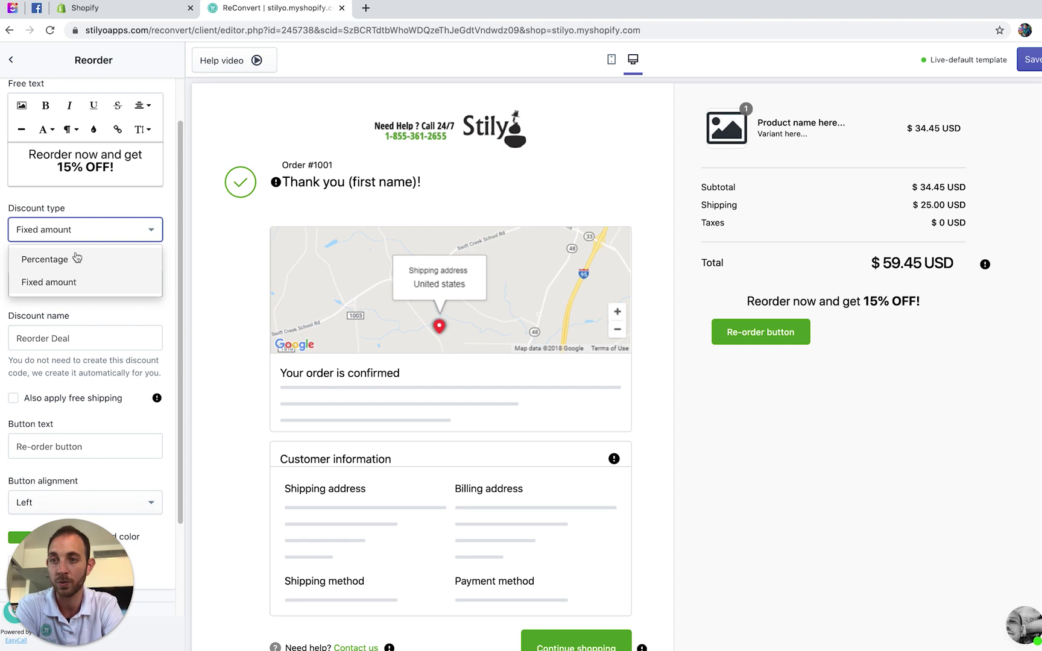
click(76, 258)
click(63, 282)
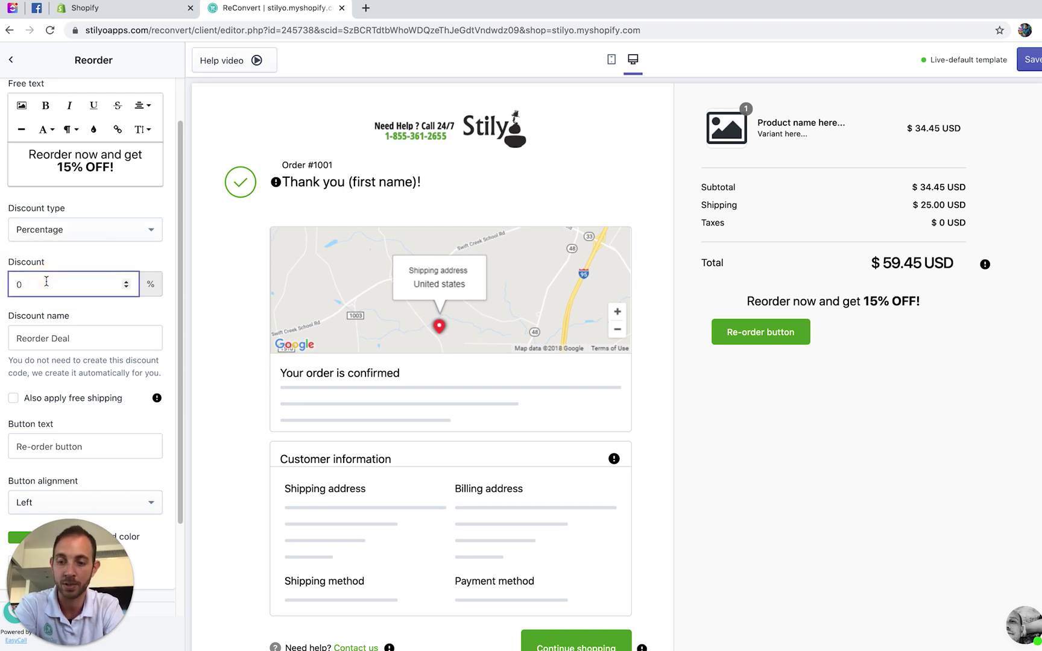
key(BackSpace)
text(15)
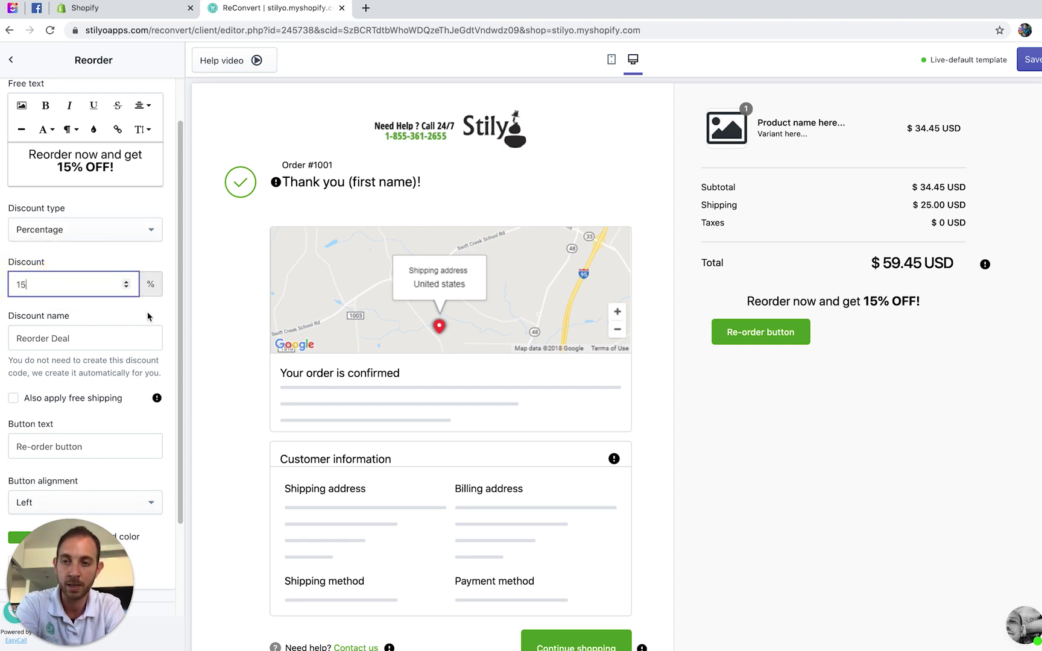
Name the discount 15%REORDER.
triple_click(85, 335)
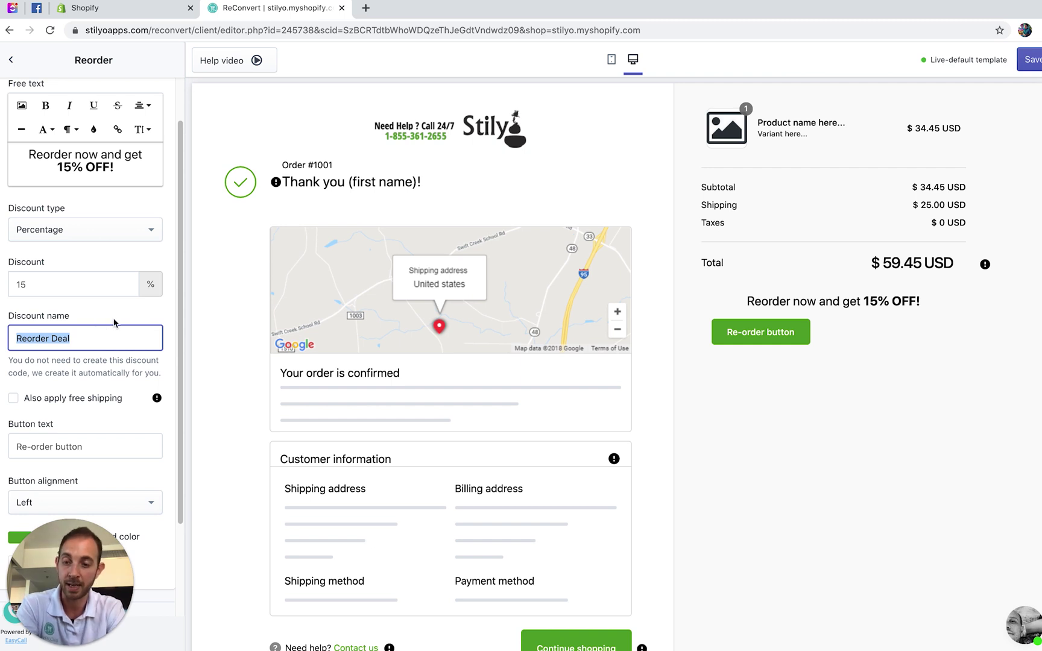
text(15%)
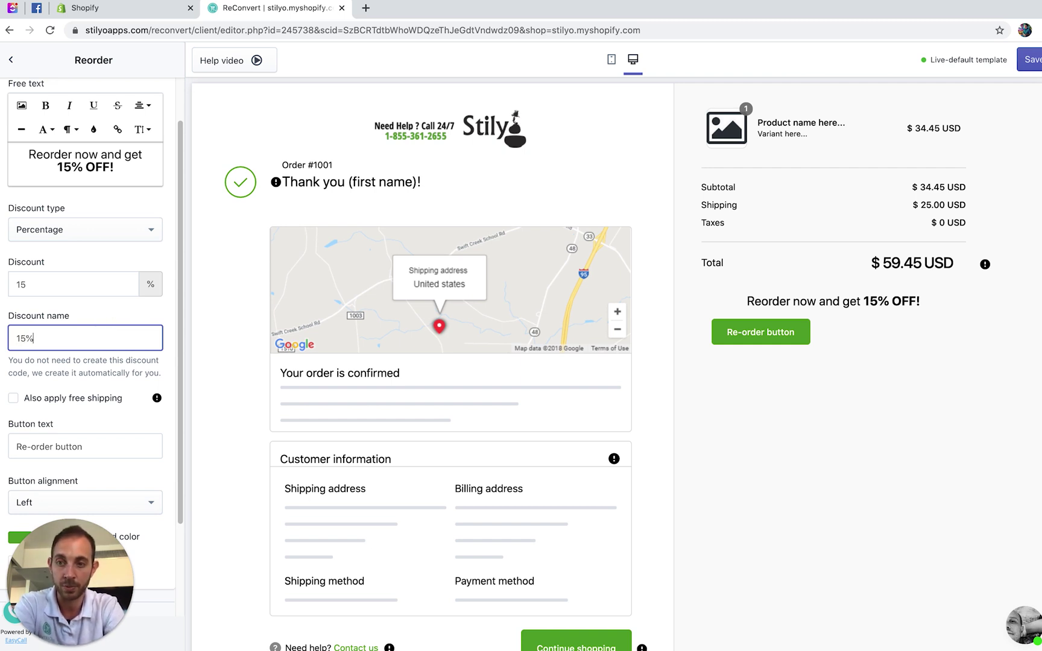
text(REORDER)
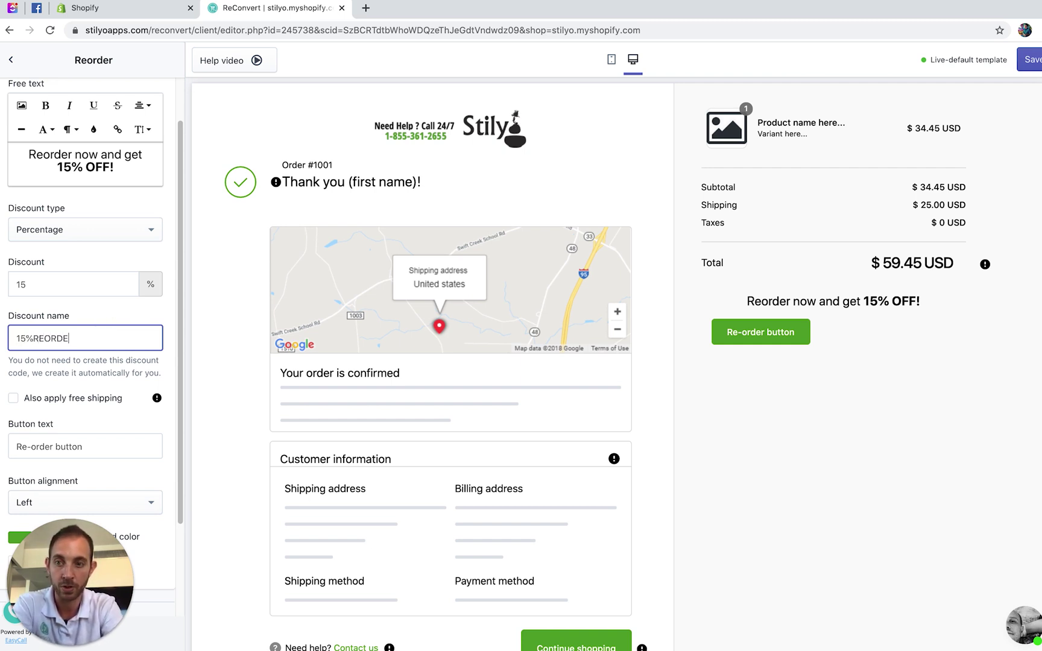
scroll(1, 347, down, 1)
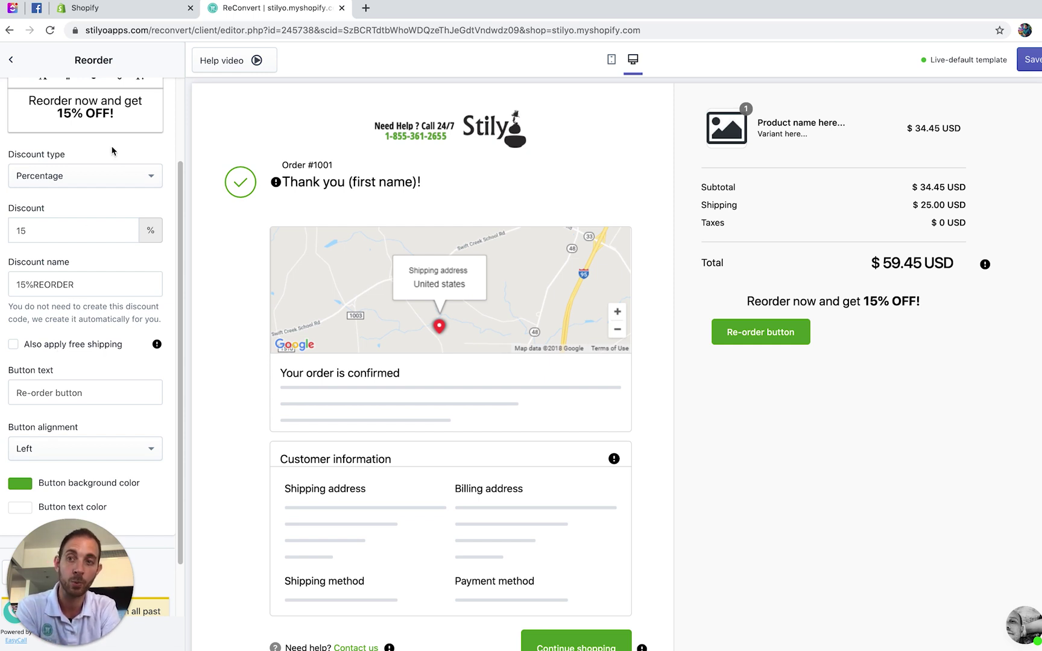
Append '+ FREE Shipping' to the offer text and add free shipping named FREE.
click(109, 116)
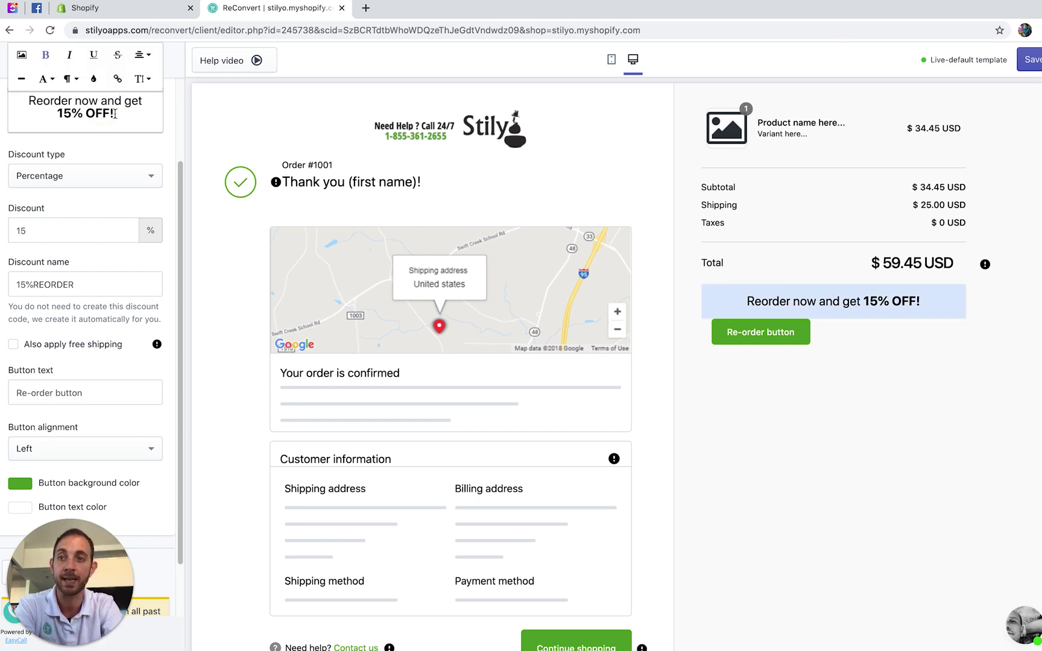
text(+ F)
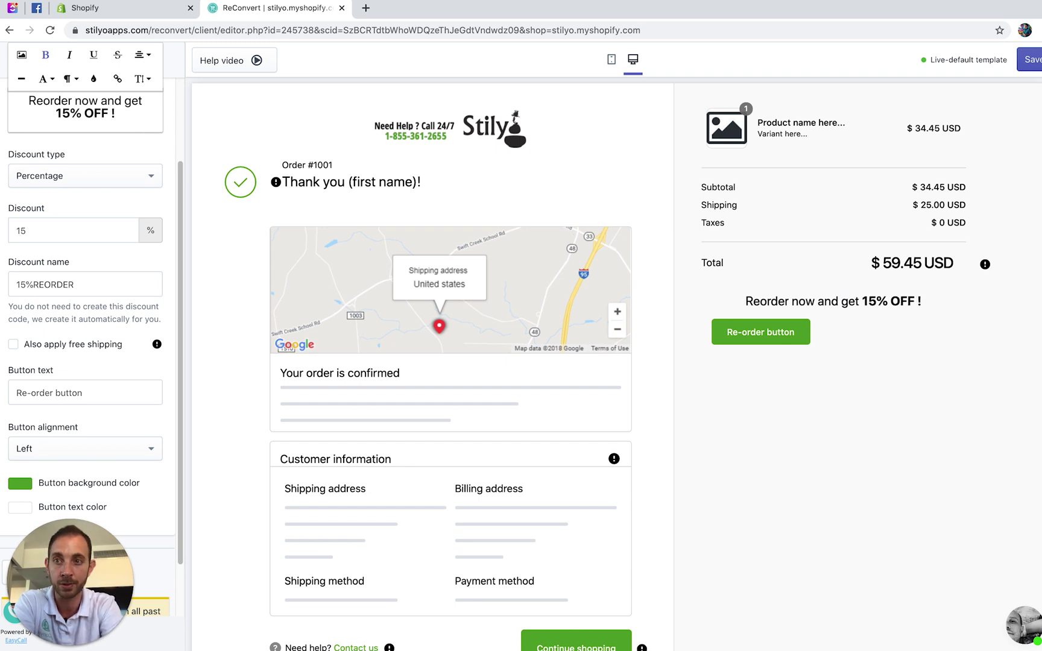
text(REE Shi)
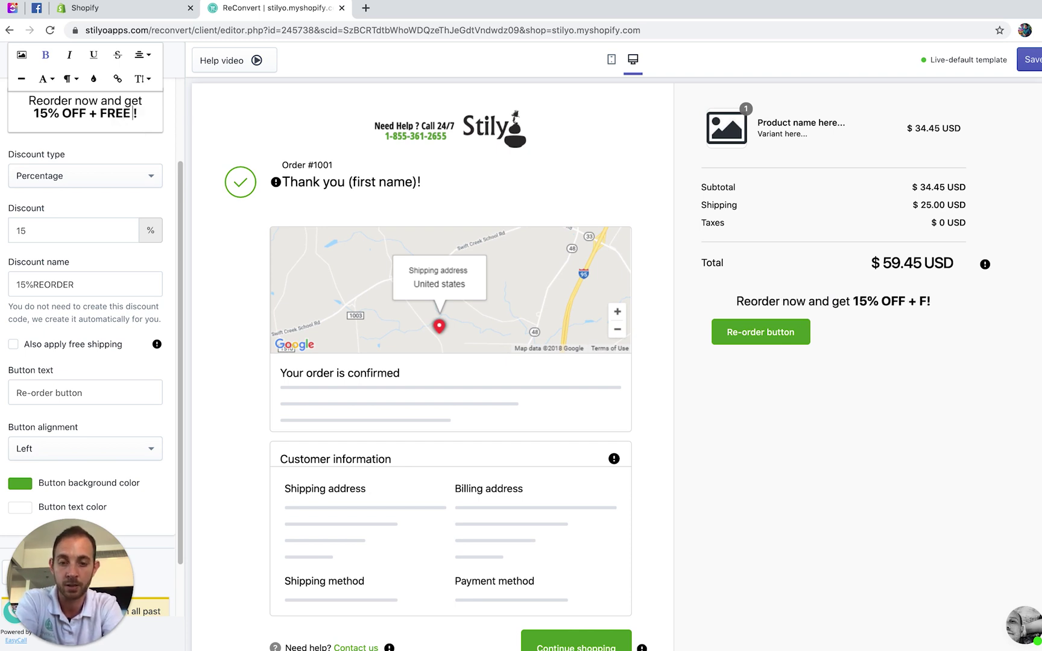
text(pping)
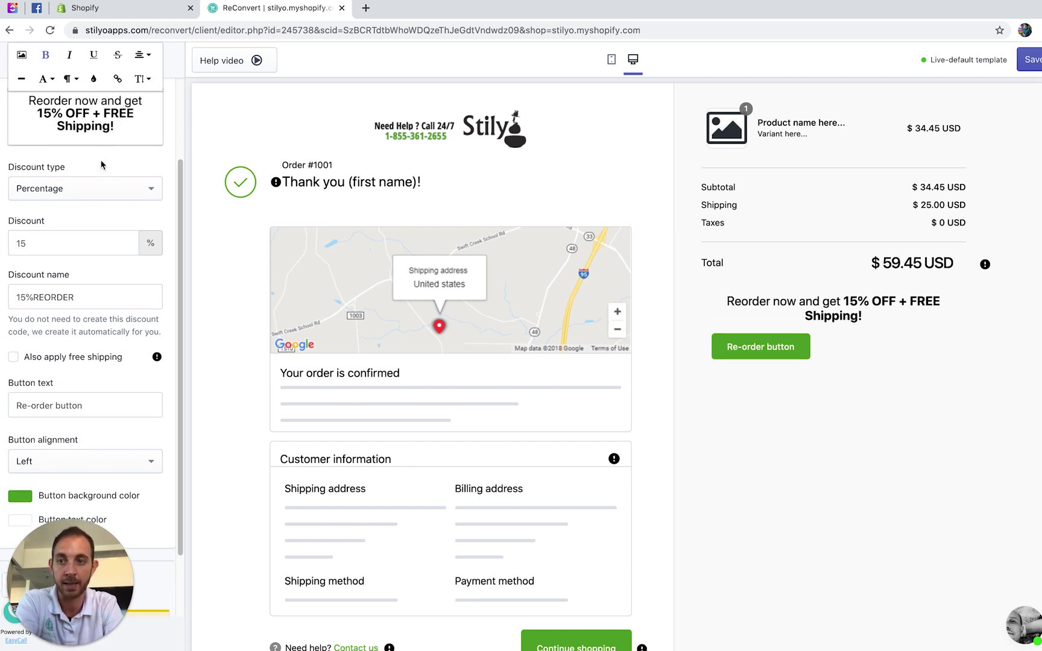
click(13, 358)
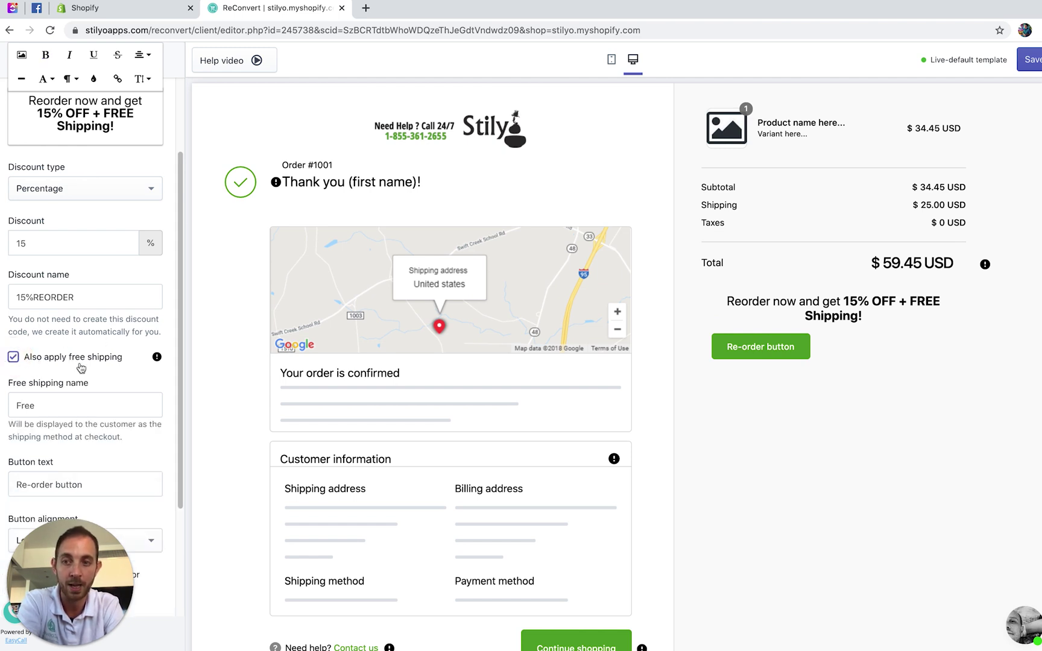
scroll(18, 362, down, 1)
double_click(25, 365)
text(FREE)
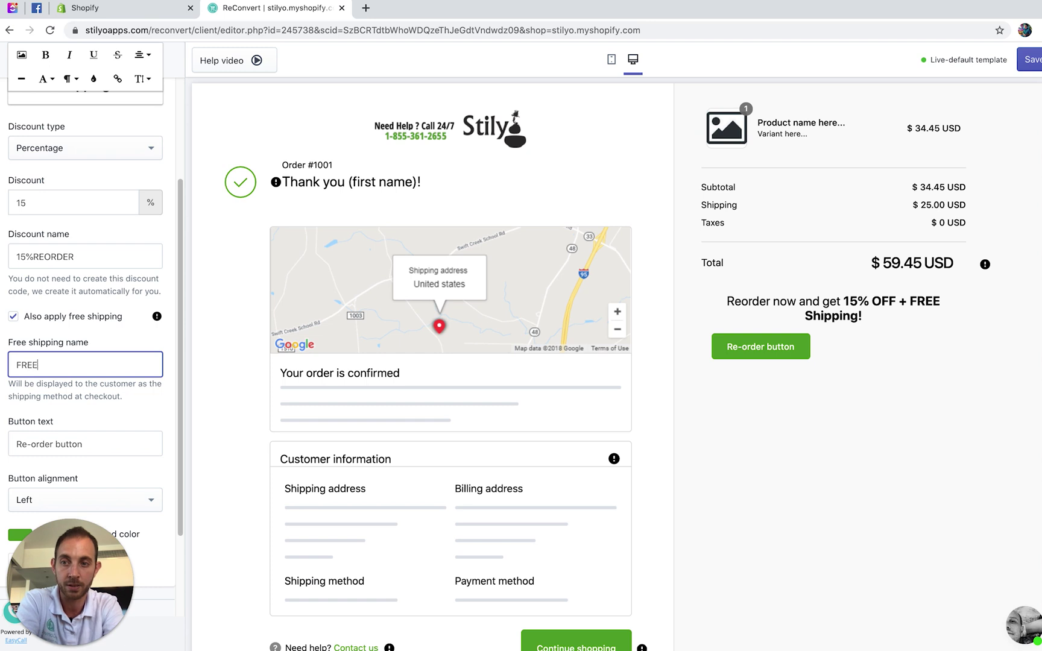
click(6, 392)
Set the button text to 'Reorder now!' and center the button.
scroll(6, 338, down, 1)
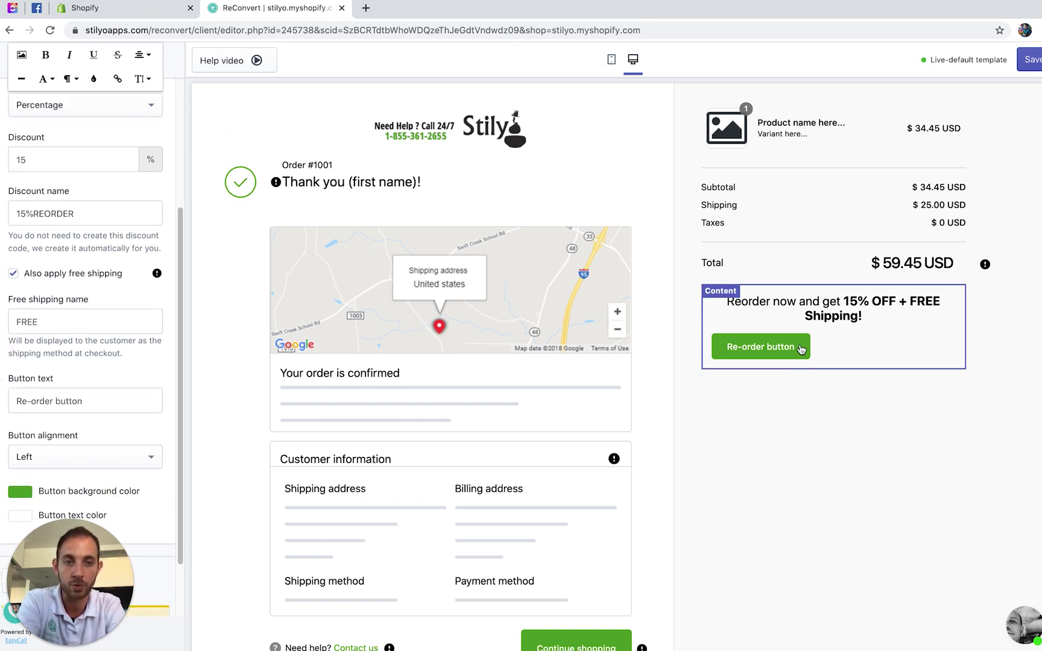
triple_click(91, 401)
text(Reorder now!)
scroll(47, 375, down, 1)
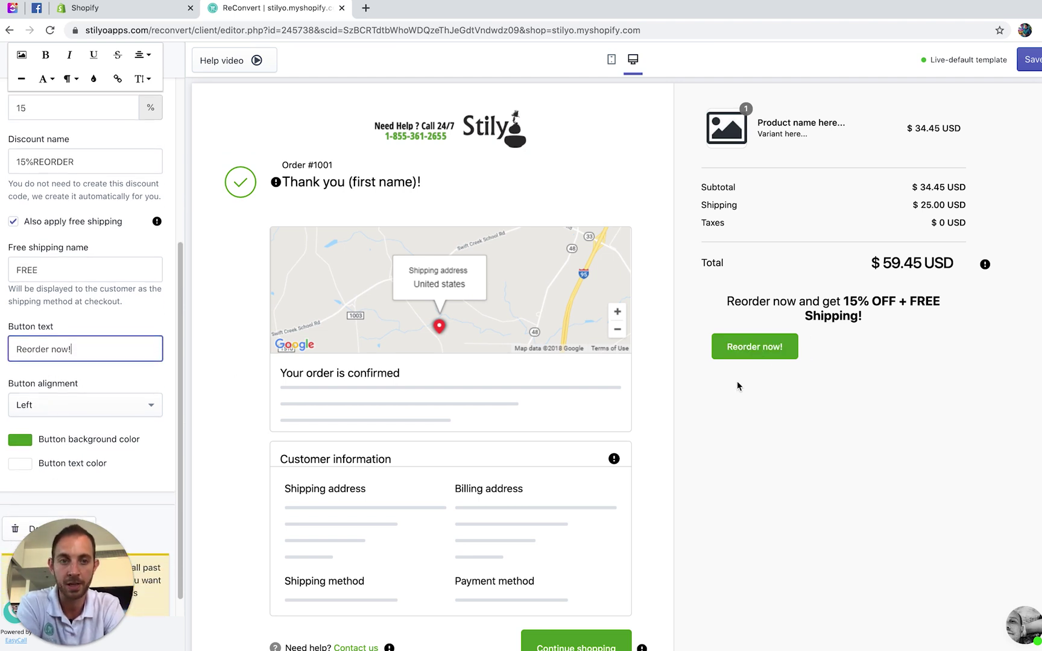
click(75, 405)
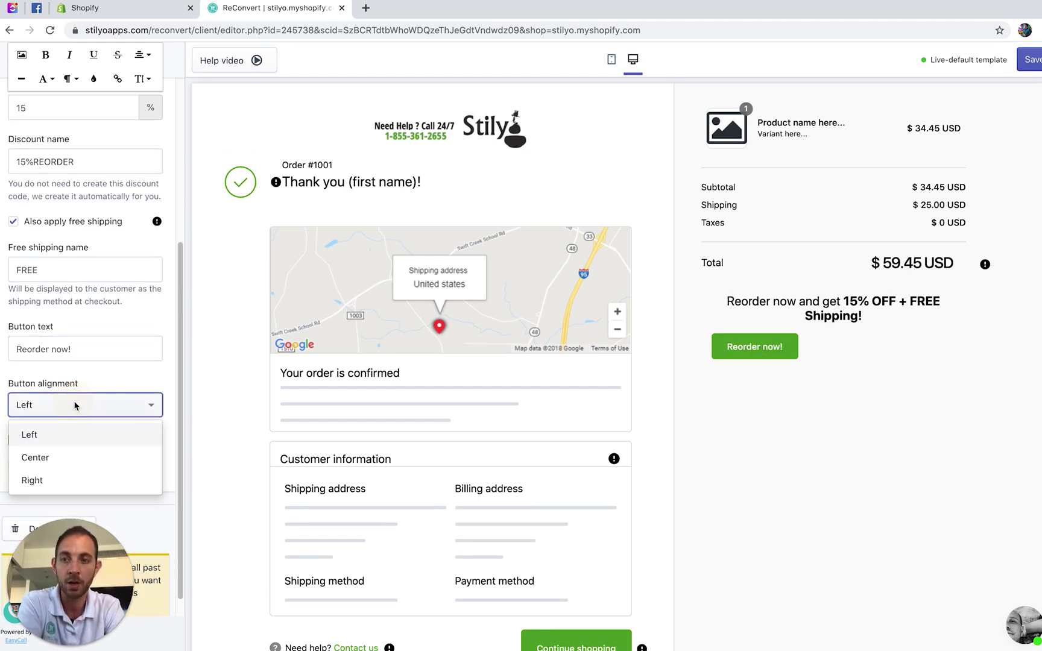
click(53, 473)
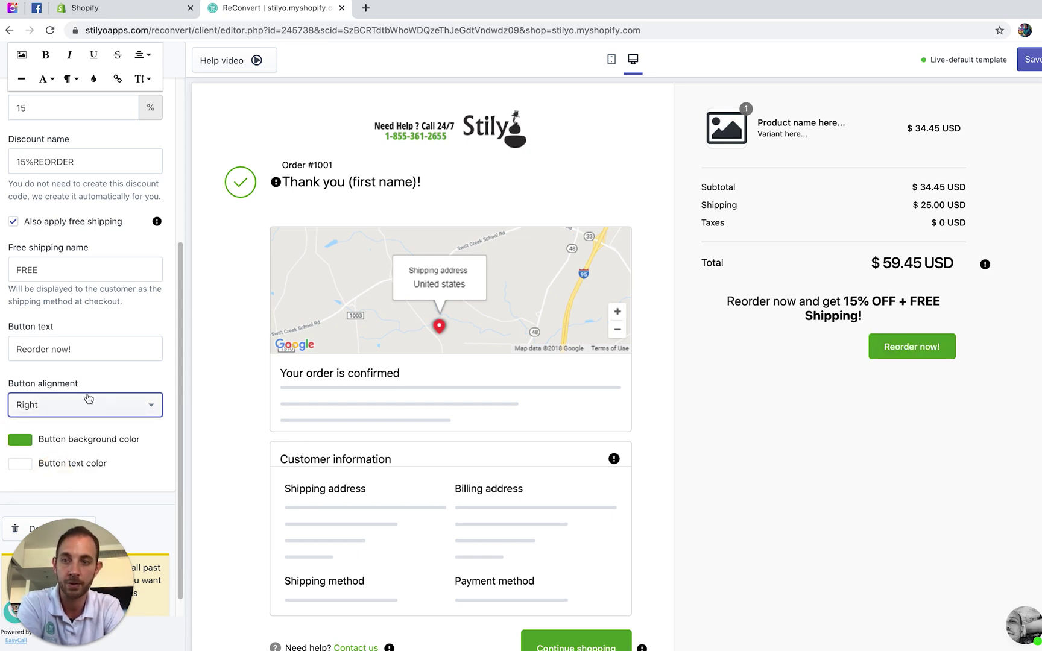
click(87, 403)
click(57, 465)
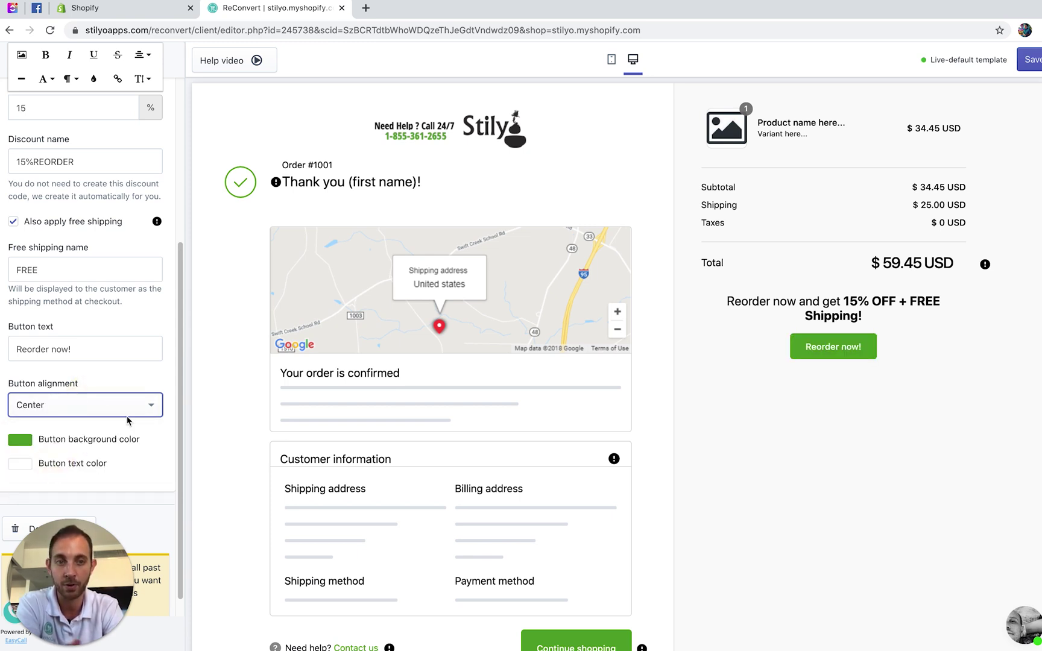
scroll(94, 377, down, 1)
scroll(93, 373, down, 1)
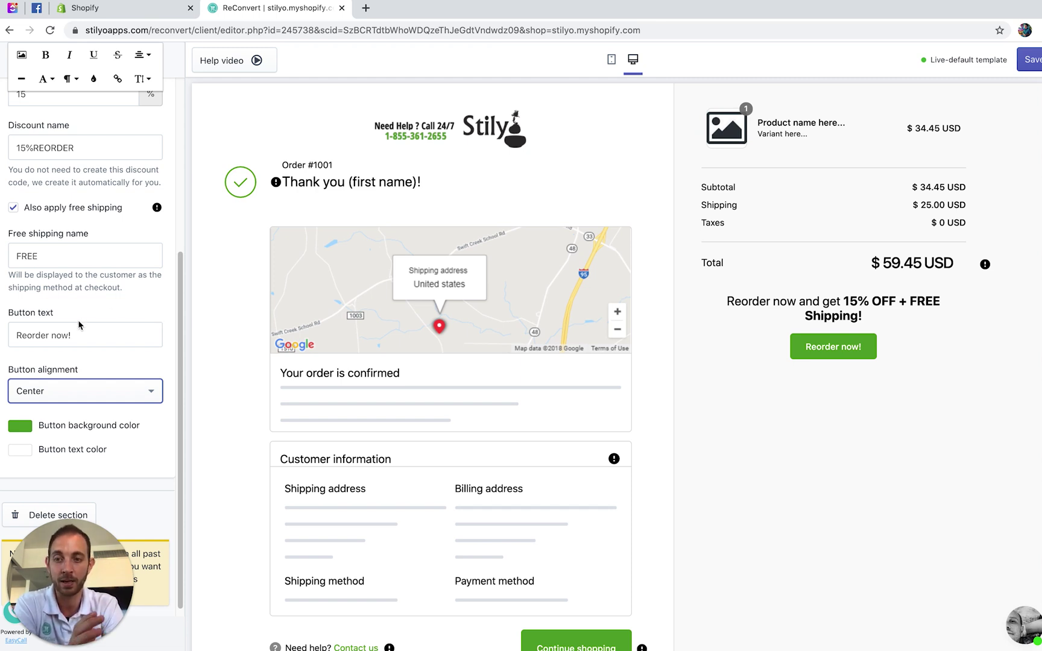
scroll(90, 341, down, 1)
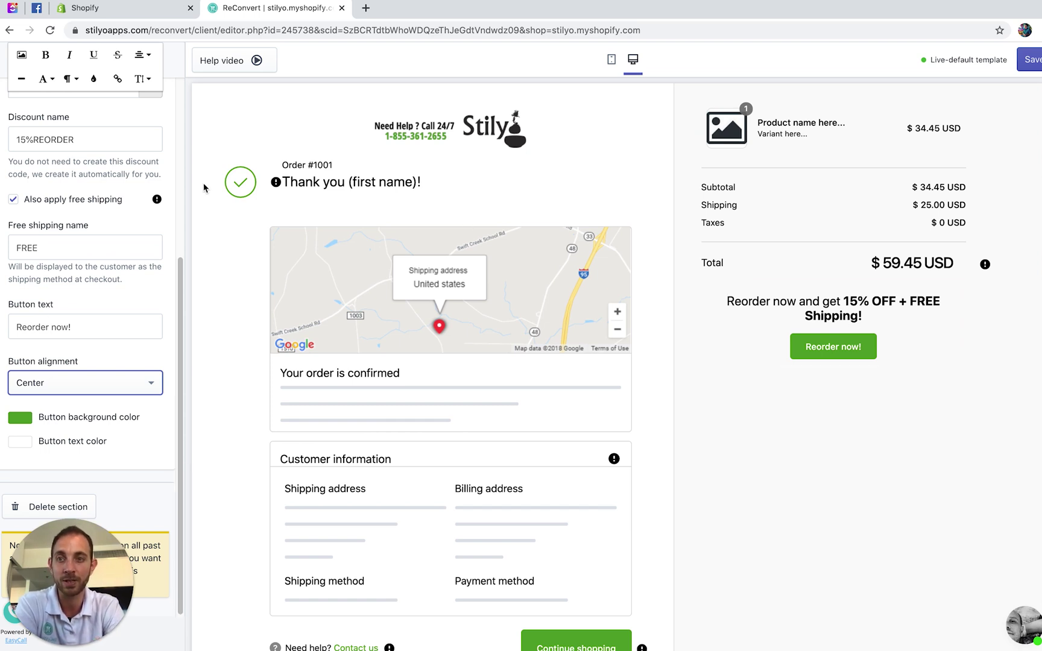
Add a second Reorder section to the Left Area and move it to the top.
scroll(2, 236, up, 5)
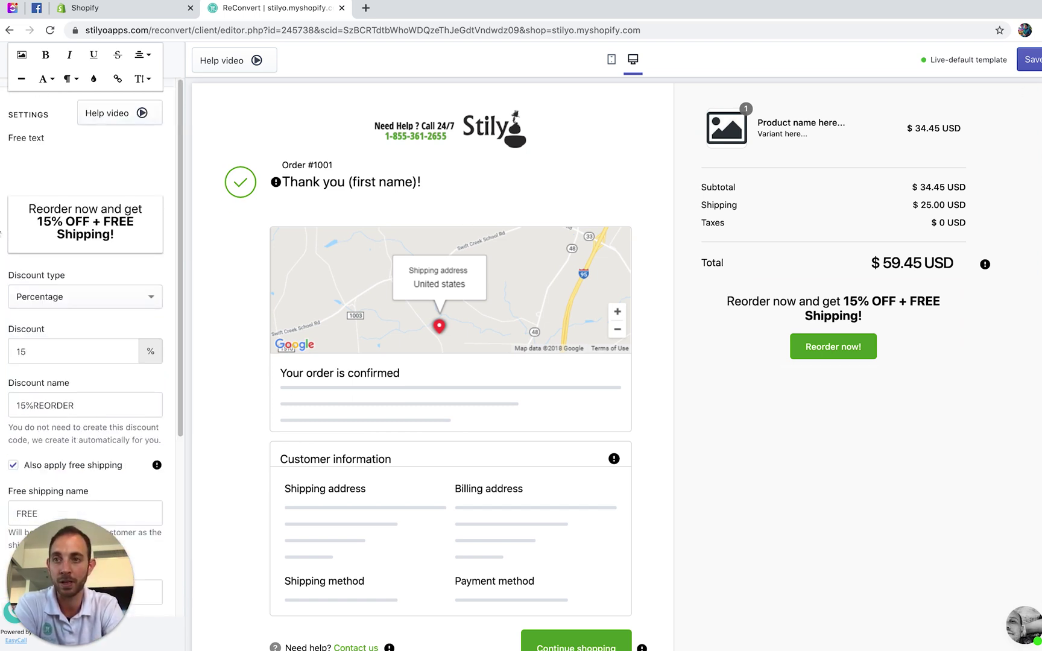
click(11, 60)
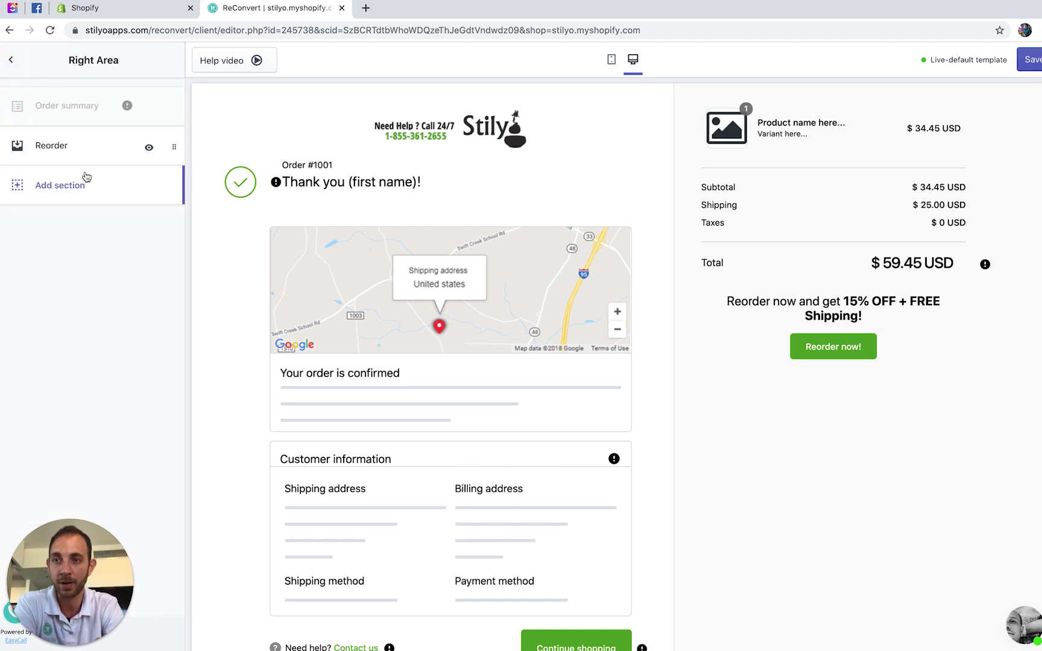
click(42, 187)
drag(63, 423, 330, 537)
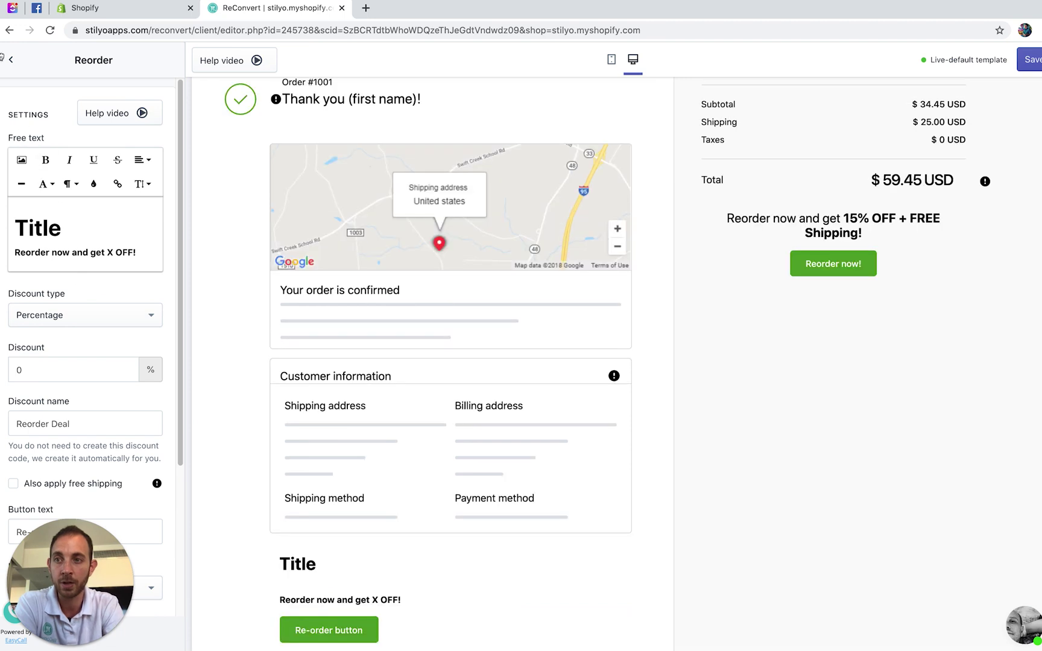
click(11, 60)
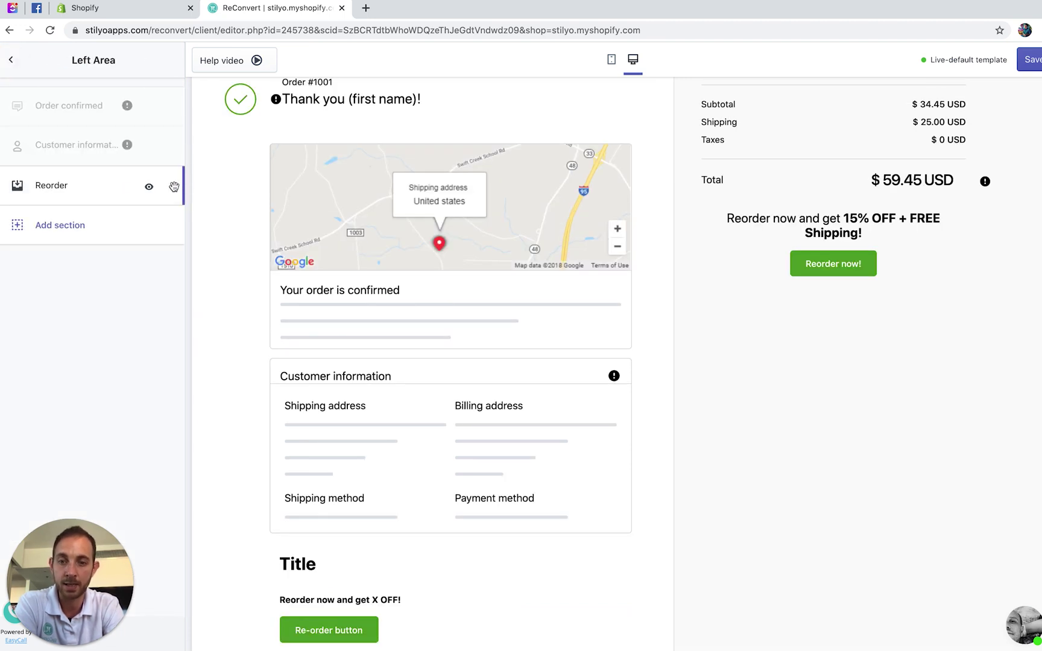
drag(174, 186, 174, 139)
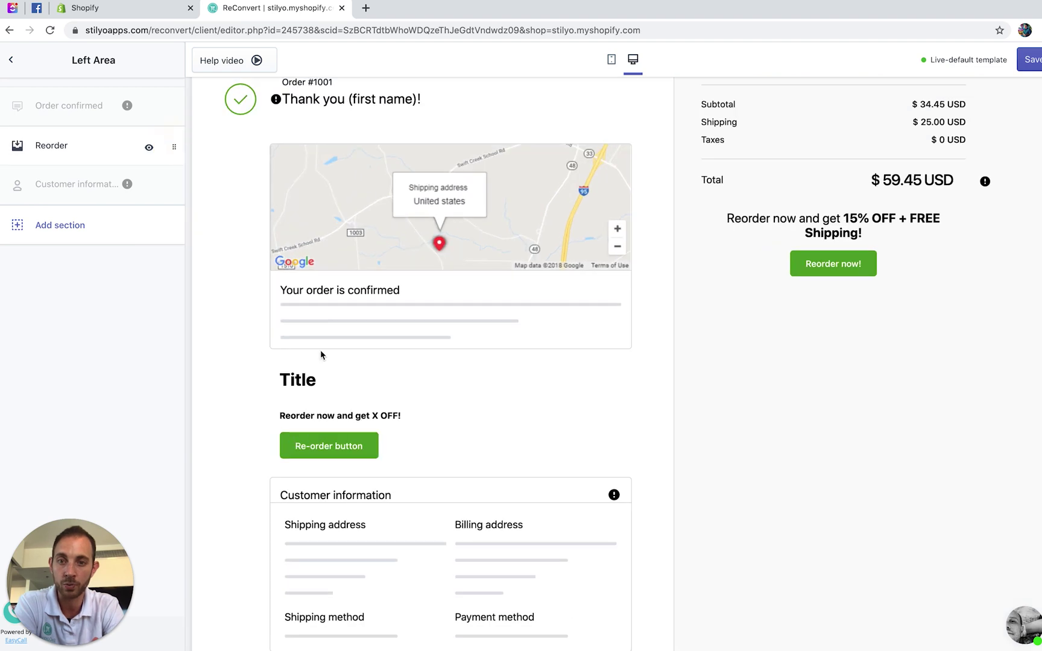
drag(171, 147, 170, 94)
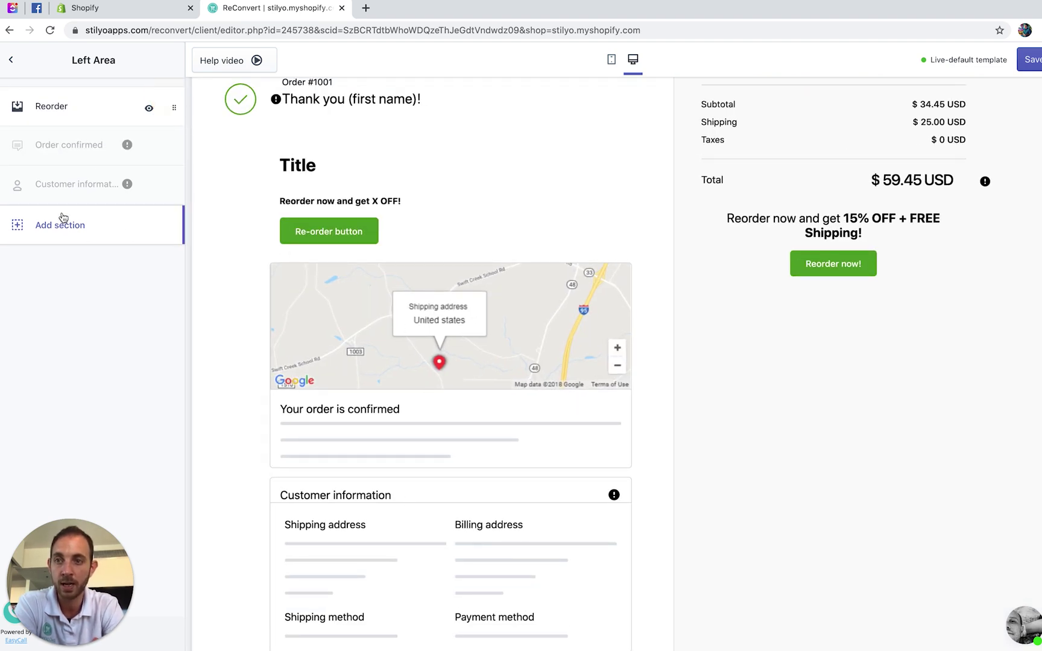
Delete that Reorder section from the Left Area.
click(95, 109)
scroll(88, 230, down, 5)
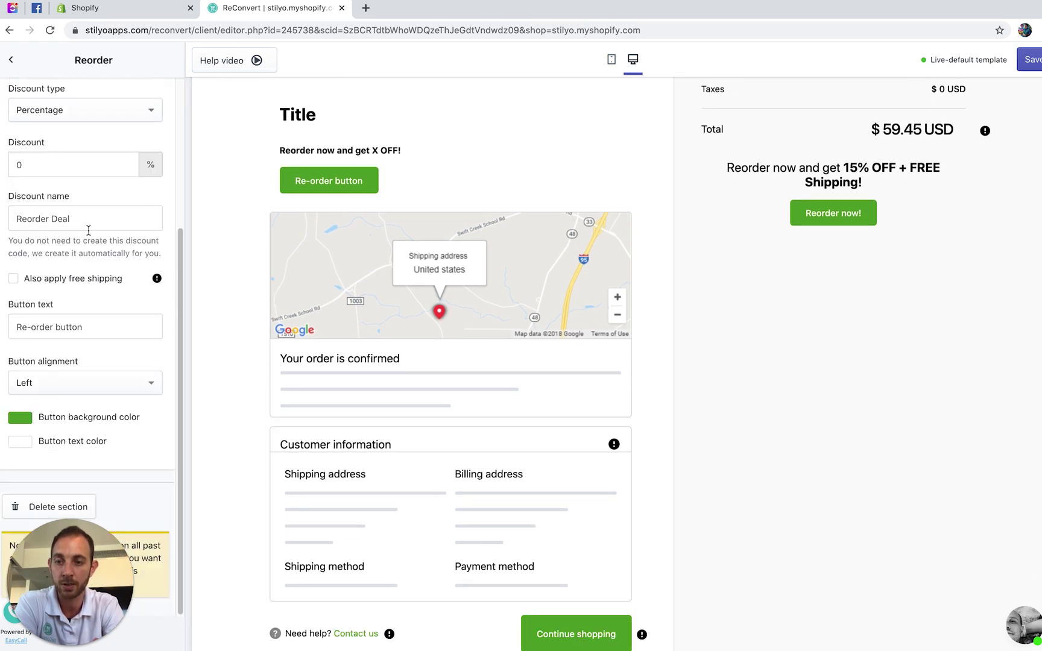
click(15, 510)
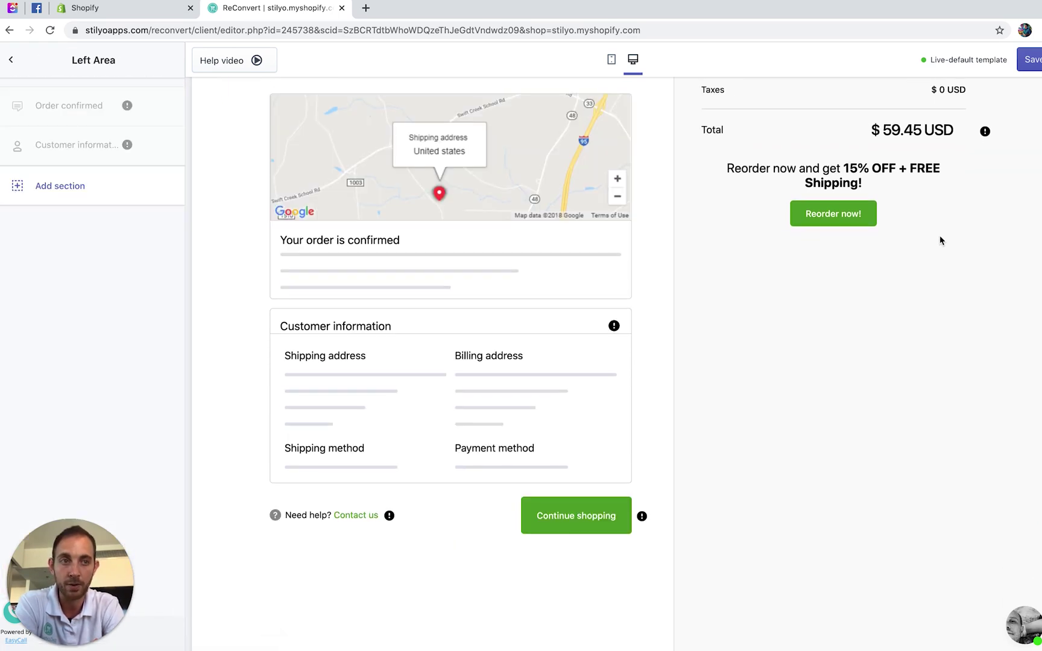
Save the live template and switch to the Shopify admin tab.
click(1033, 59)
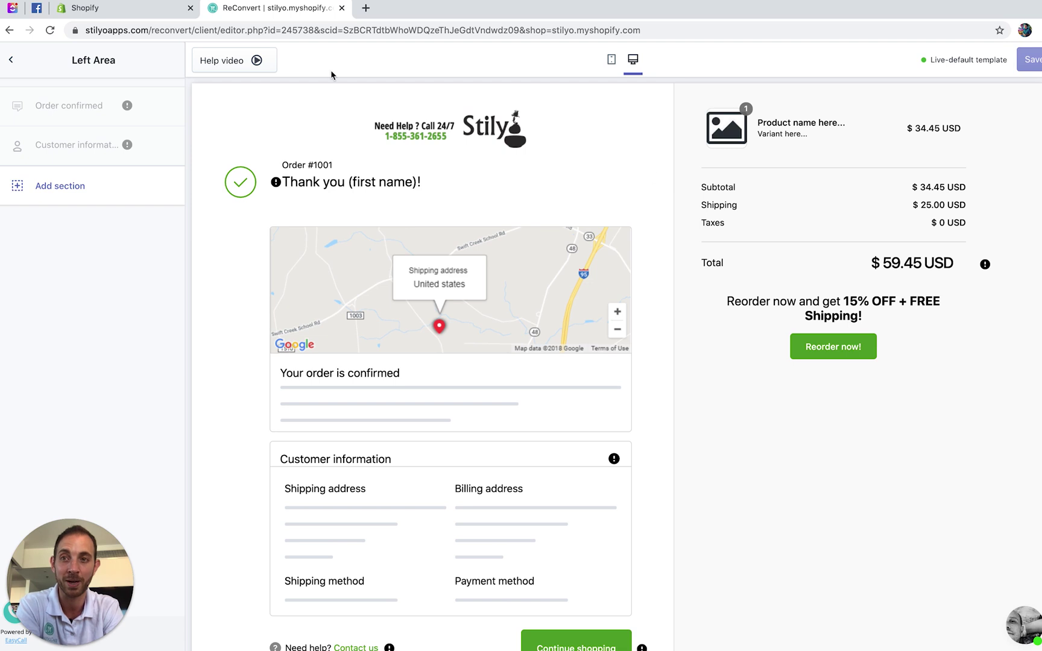
click(118, 12)
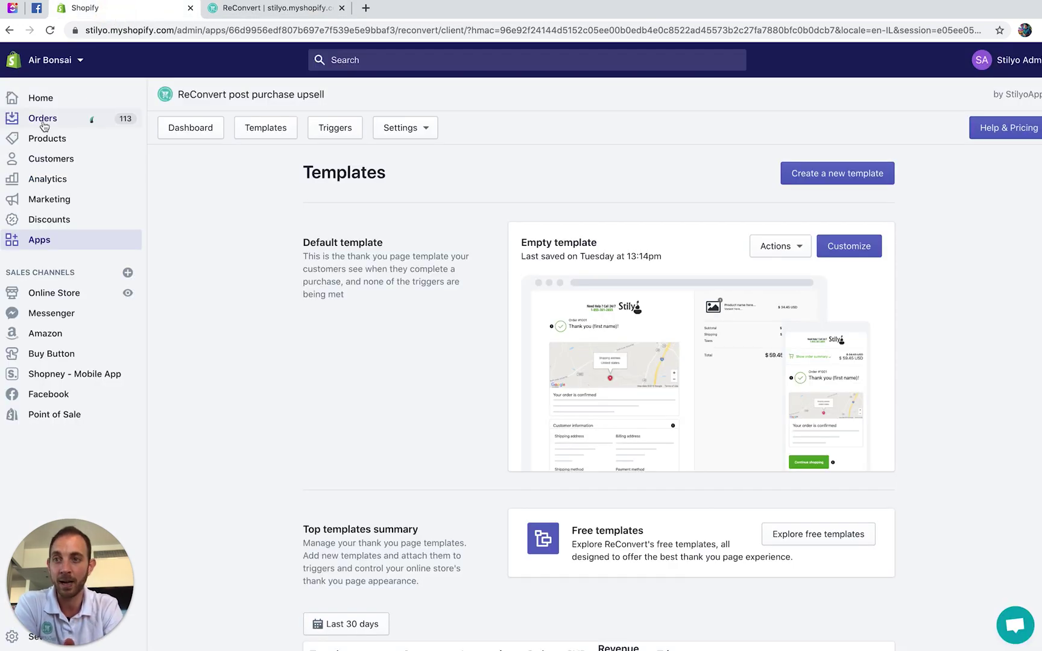
Open the most recent order's status page via More actions in Orders.
click(42, 121)
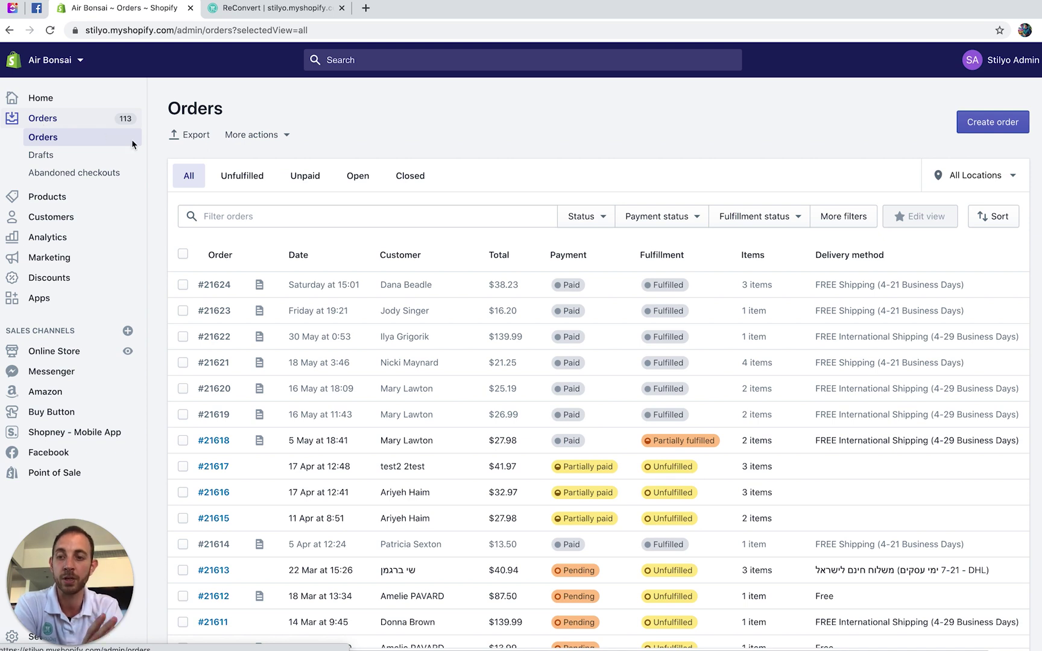
click(219, 286)
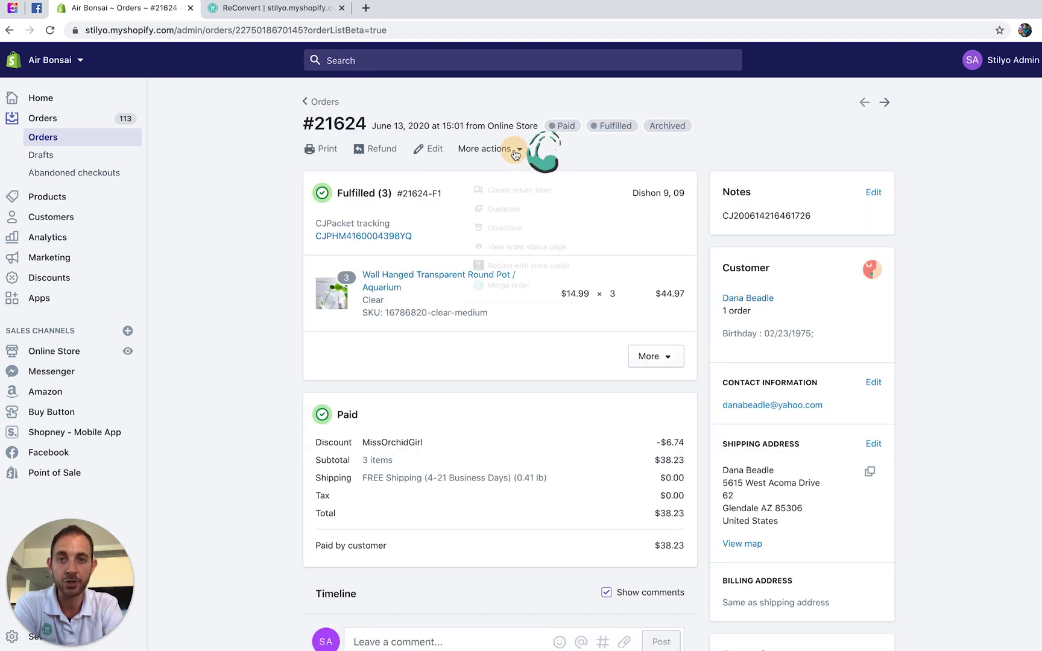
click(515, 150)
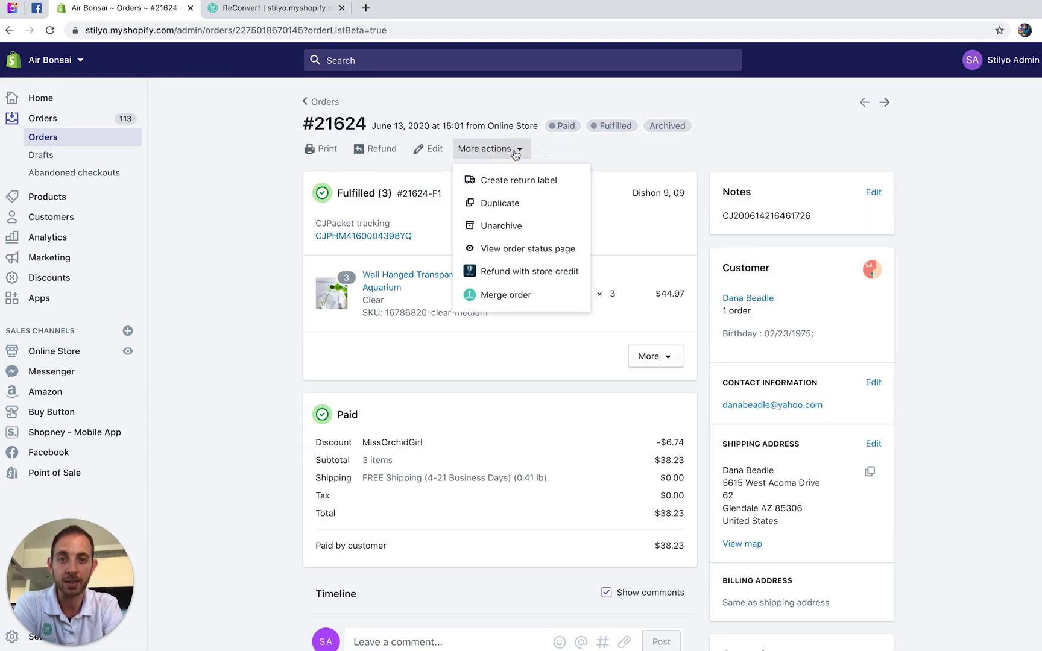
click(529, 254)
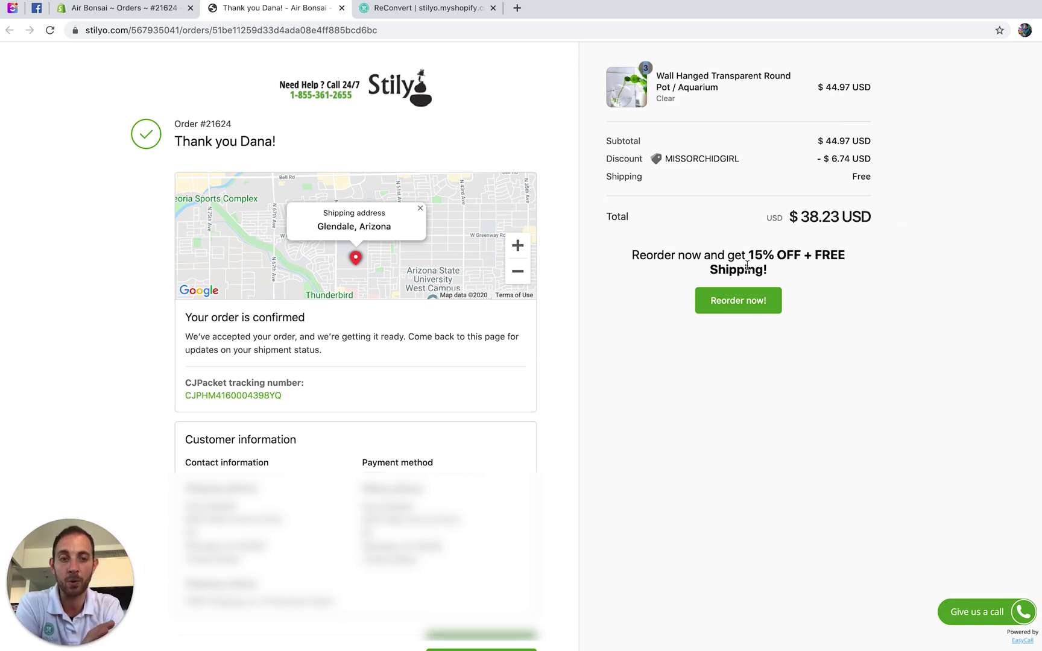
Start a reorder and confirm the 15%REORDER discount is applied at checkout.
click(722, 312)
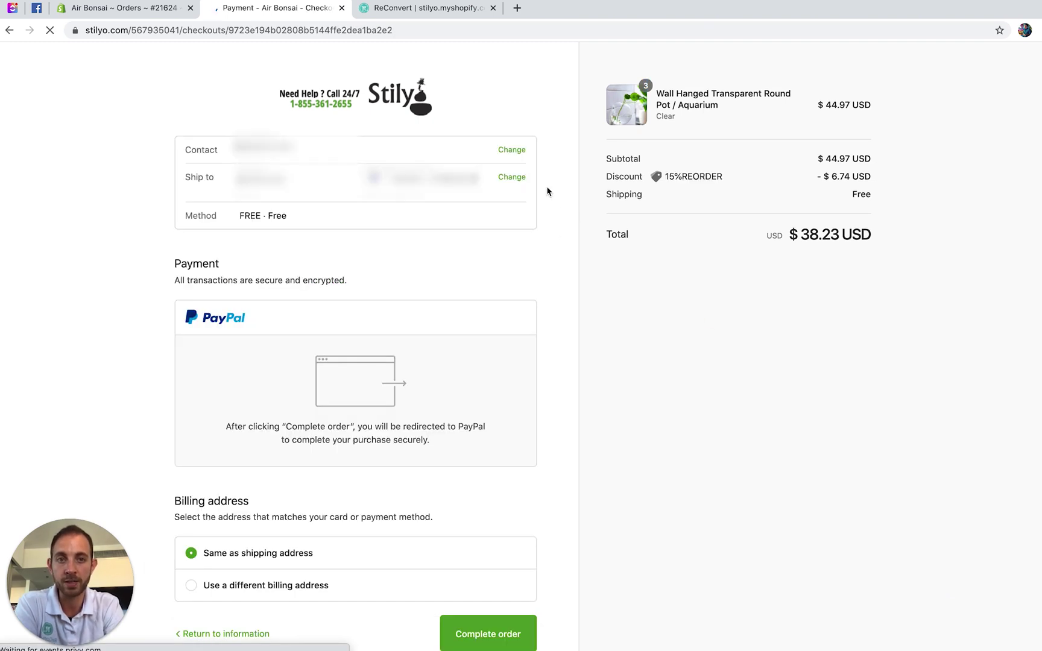
drag(665, 208, 725, 211)
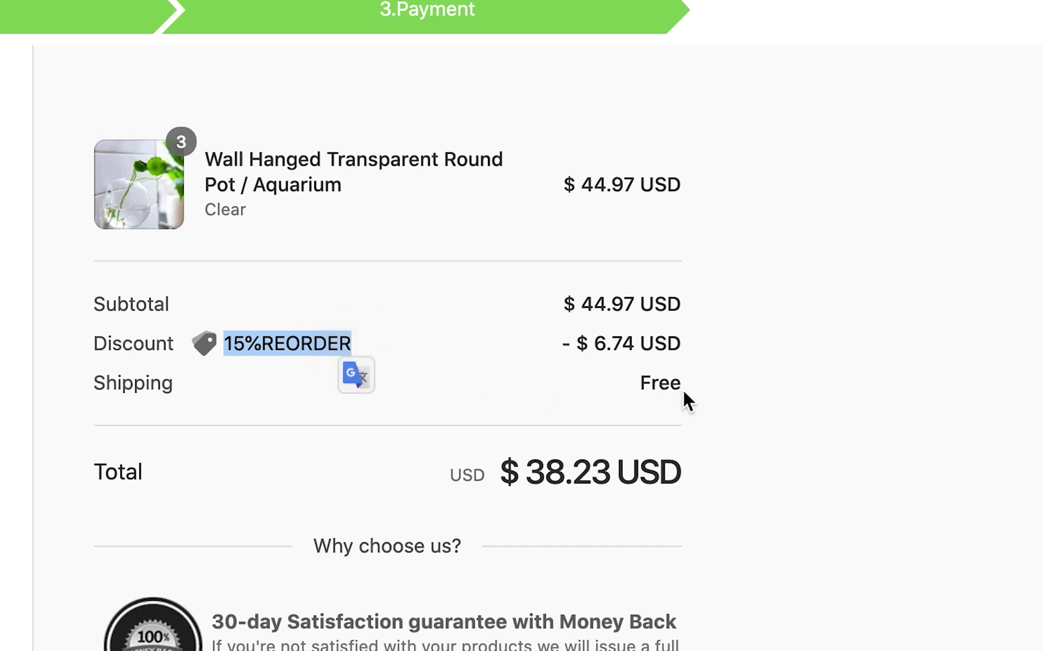
scroll(685, 392, down, 1)
click(434, 473)
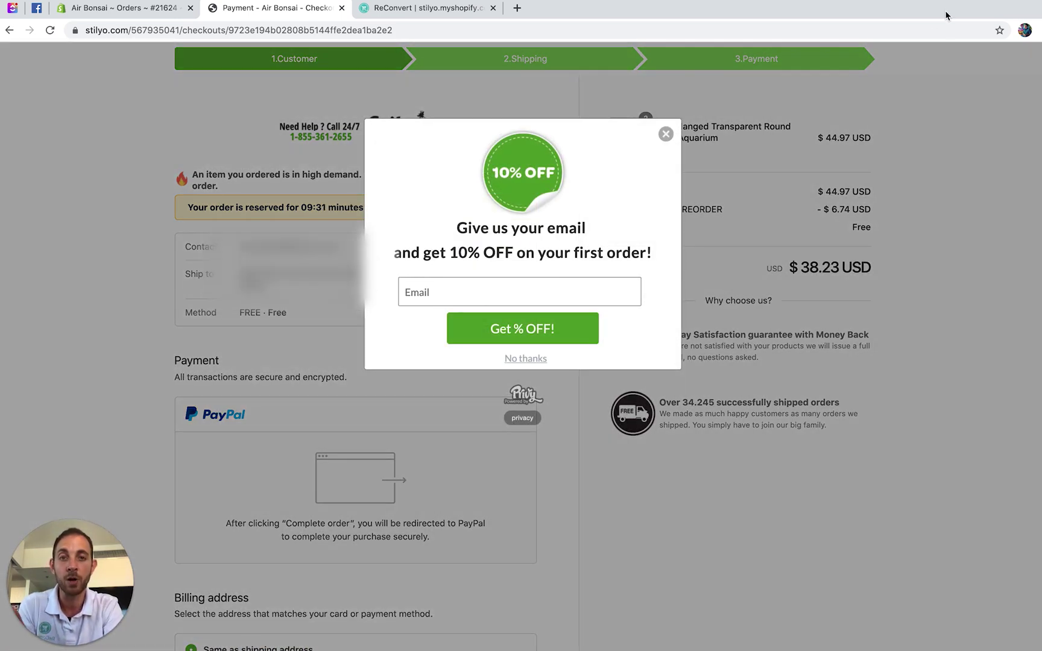
Dismiss the 10% OFF email popup, check free shipping, and return to the editor.
click(665, 134)
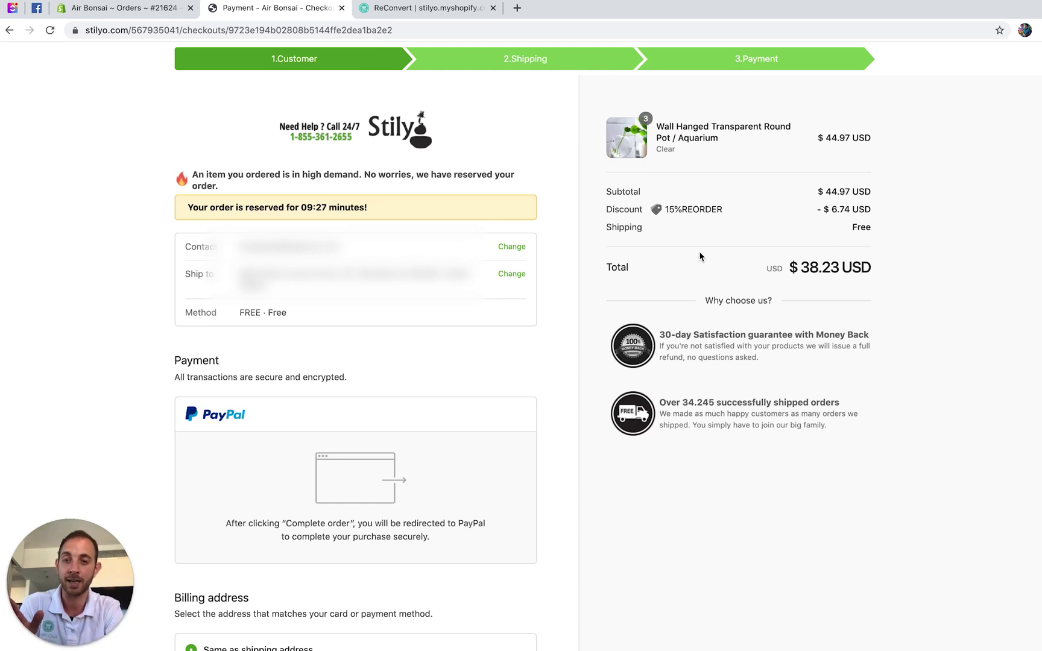
scroll(588, 287, down, 1)
scroll(589, 287, down, 5)
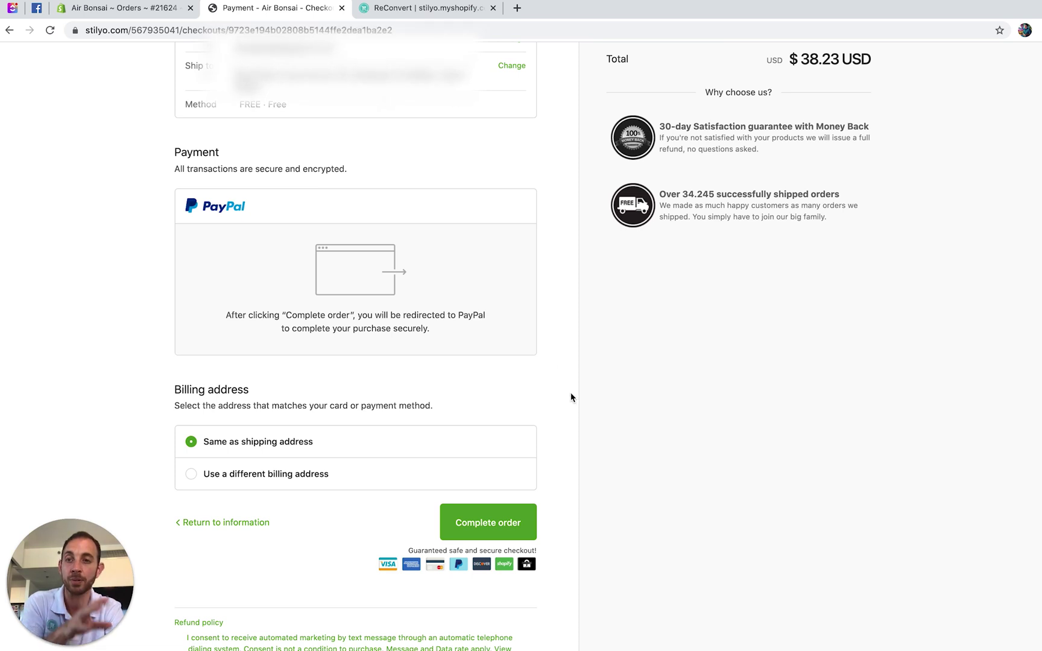
scroll(603, 399, down, 1)
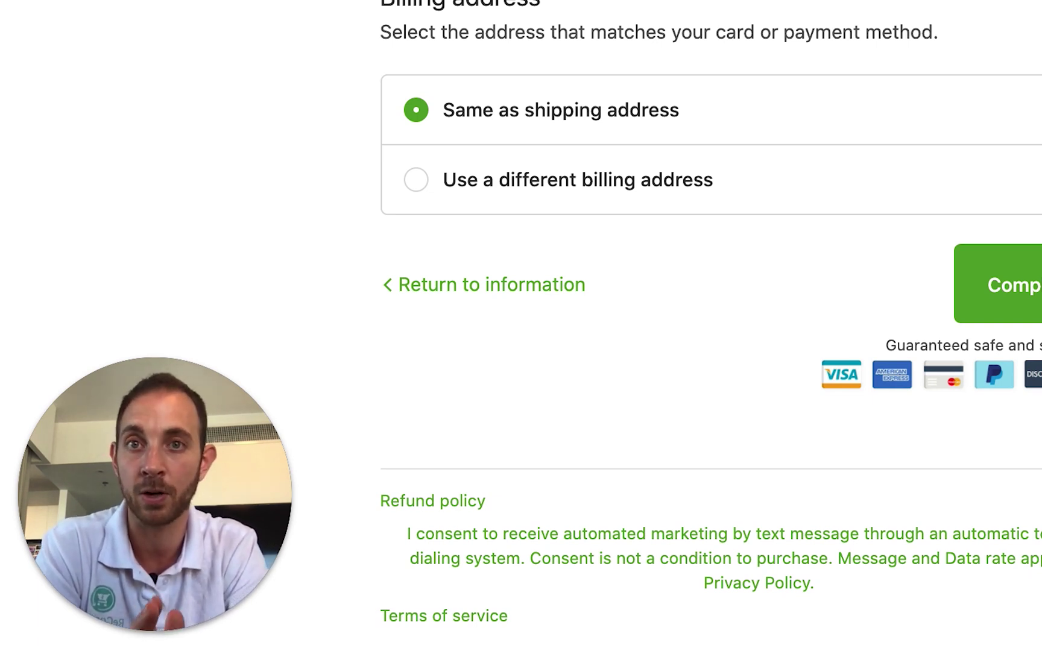
key(ctrl+Tab)
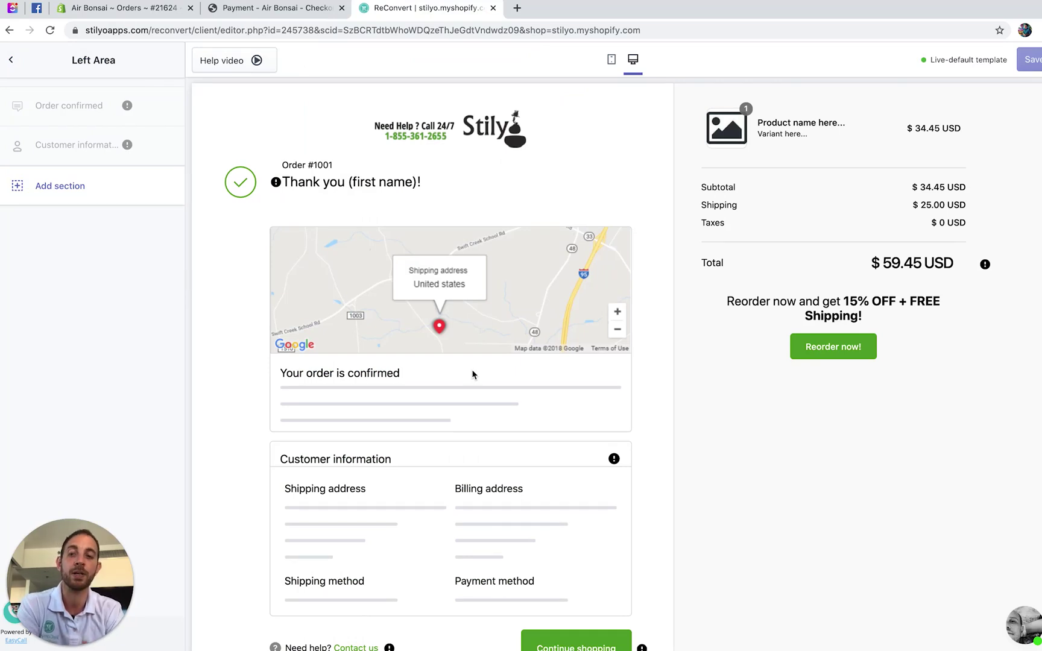
Exit the editor and check the Dashboard's Reorder stats: 4437 impressions and 1 click.
click(11, 60)
click(12, 61)
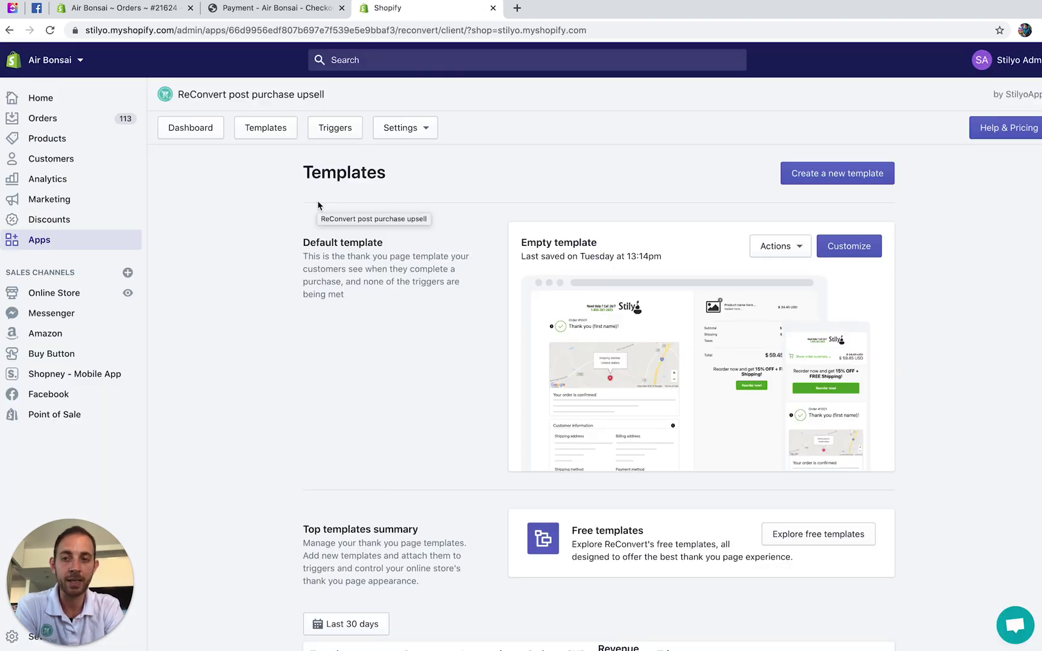
scroll(388, 203, down, 15)
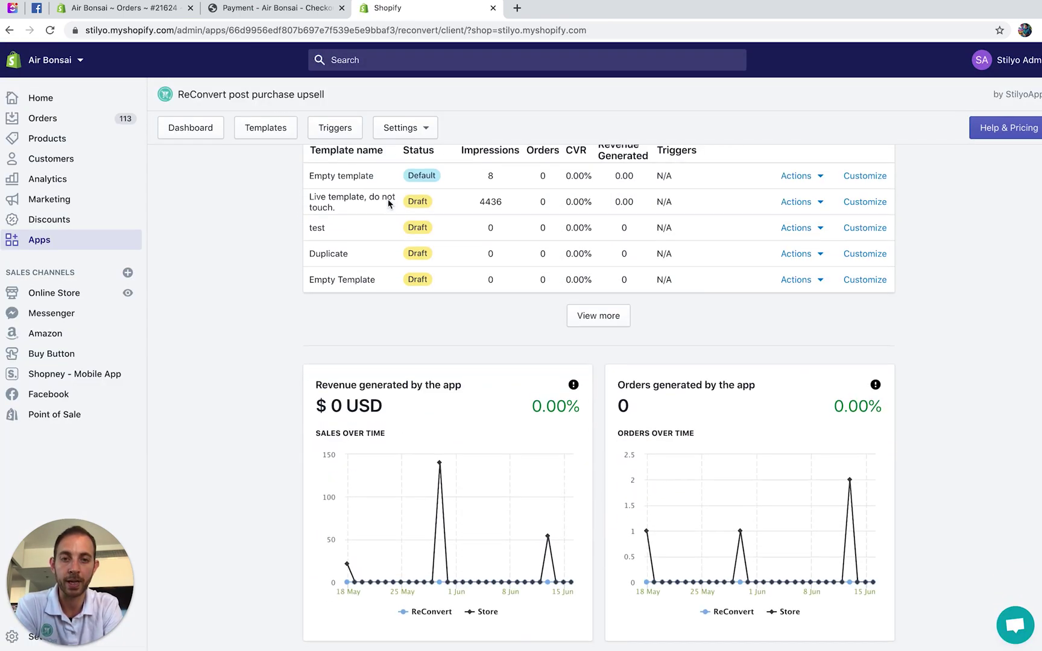
scroll(389, 204, down, 6)
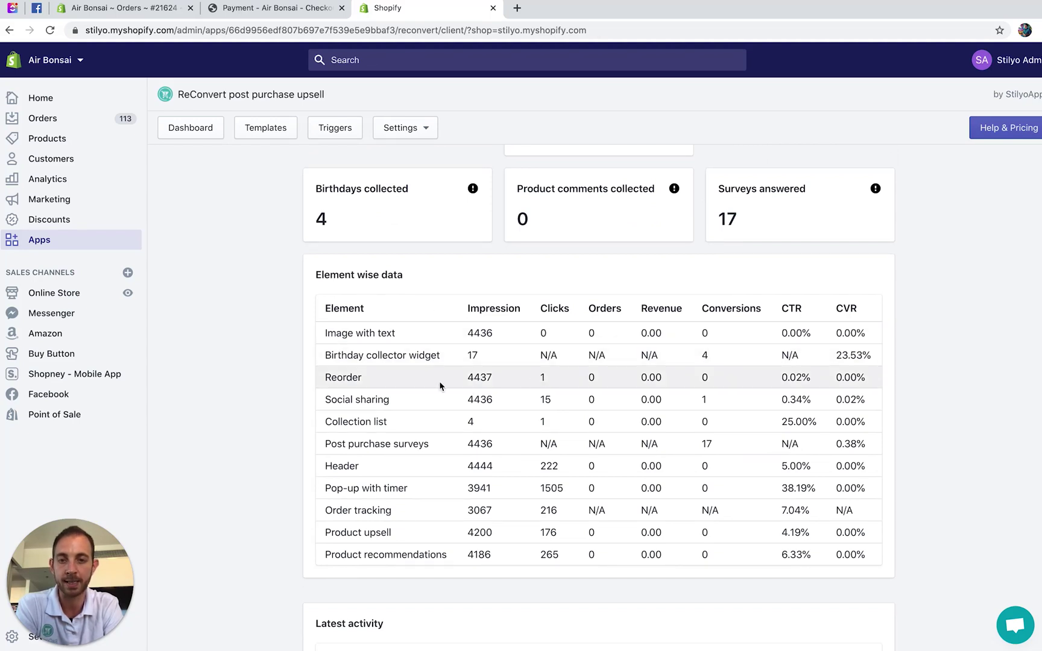
double_click(343, 377)
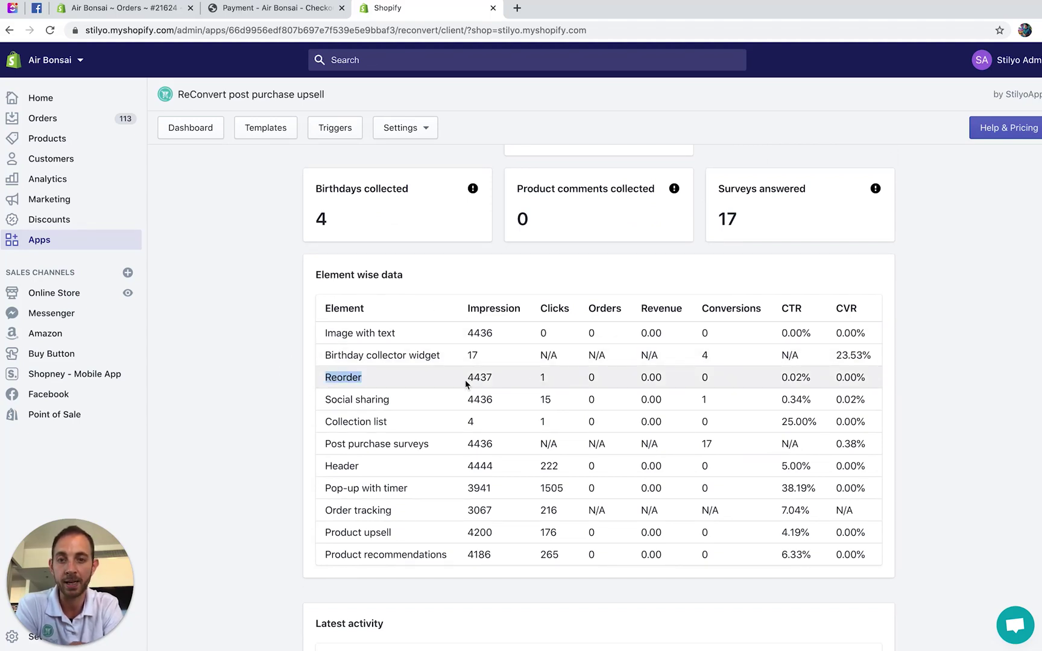
double_click(473, 378)
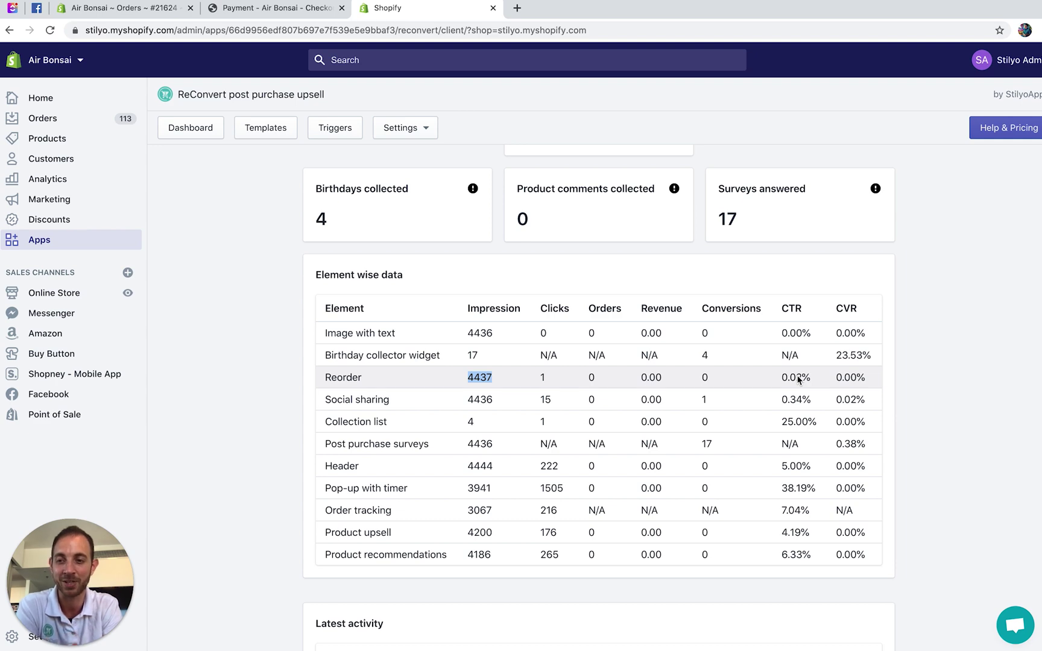
scroll(797, 379, down, 5)
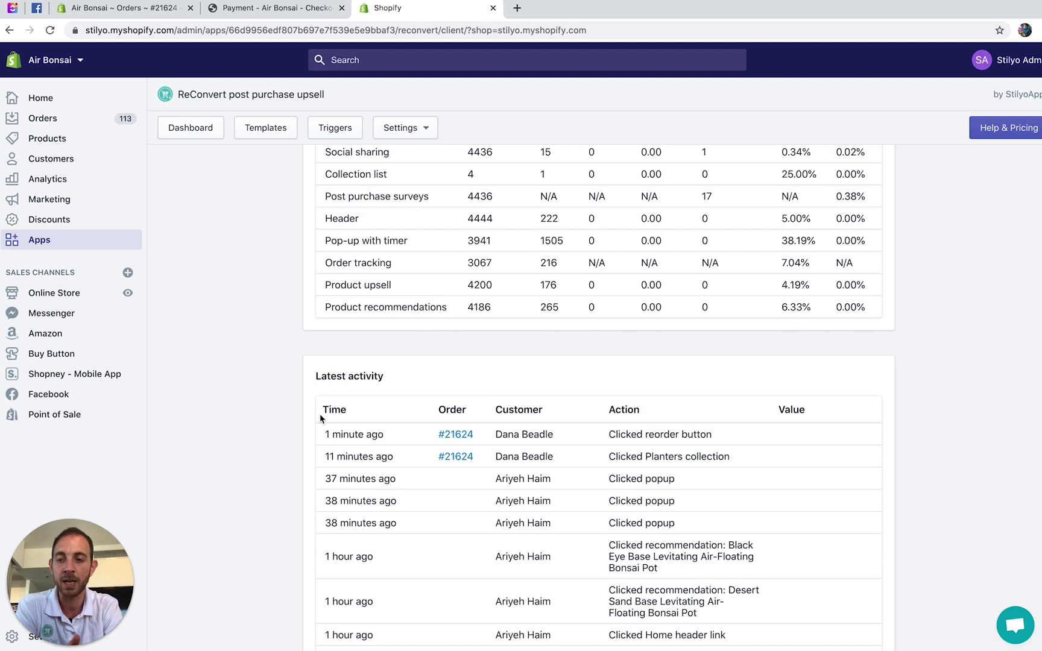
scroll(371, 435, down, 2)
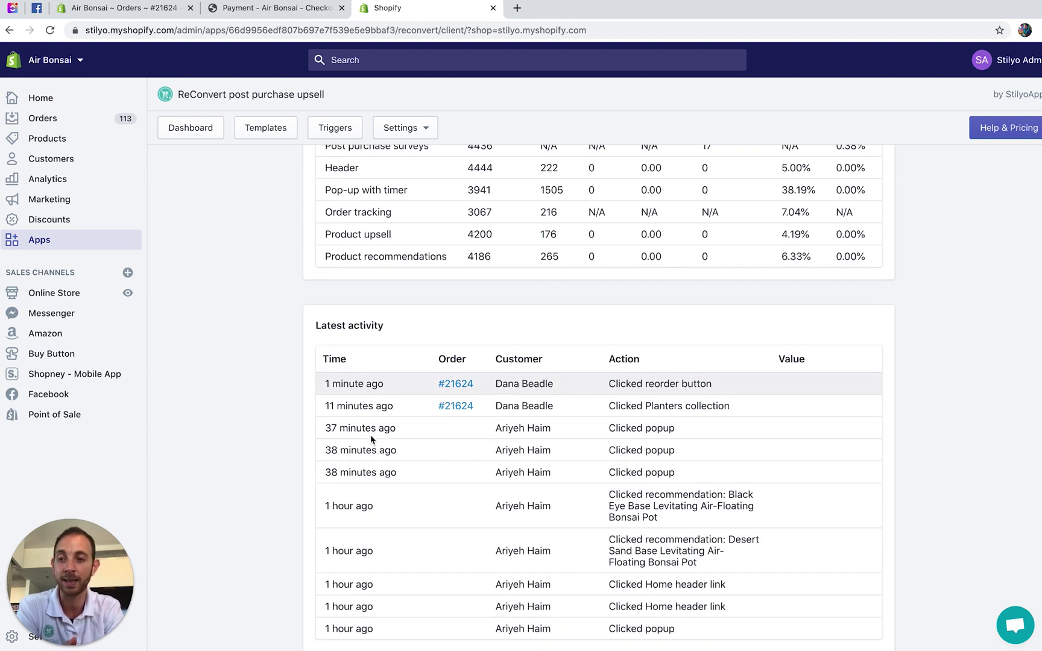